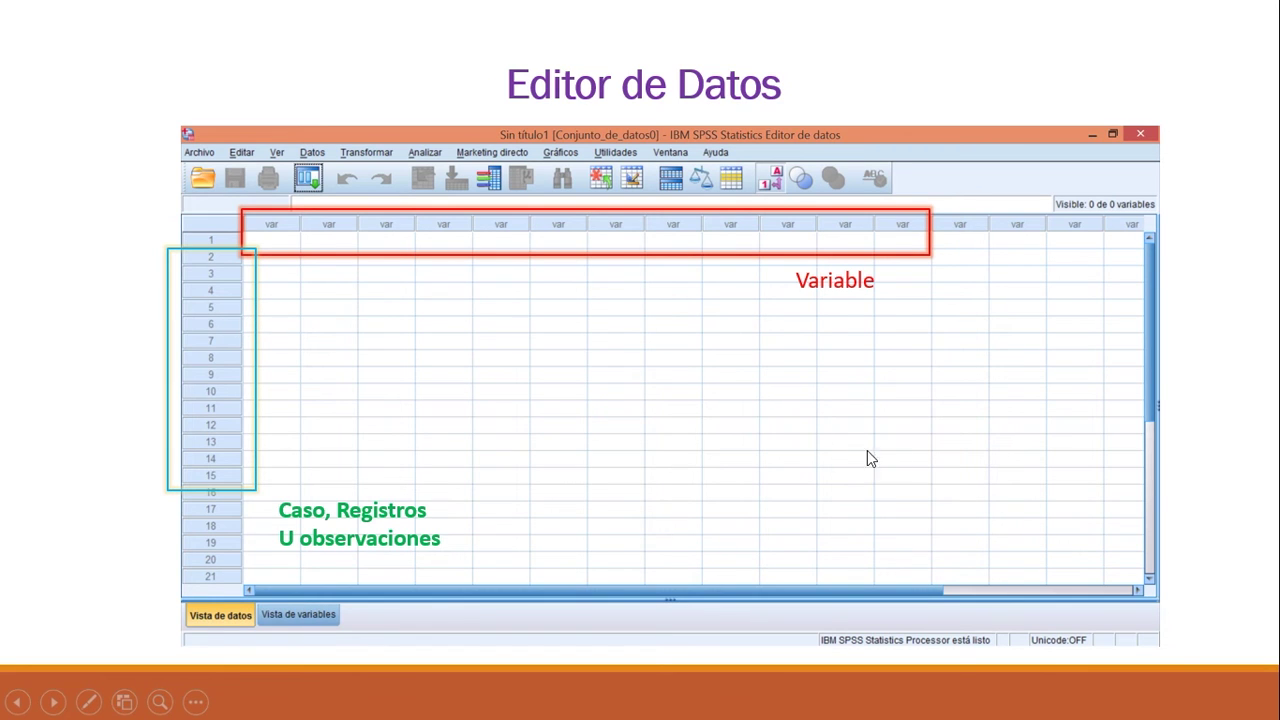
click(996, 479)
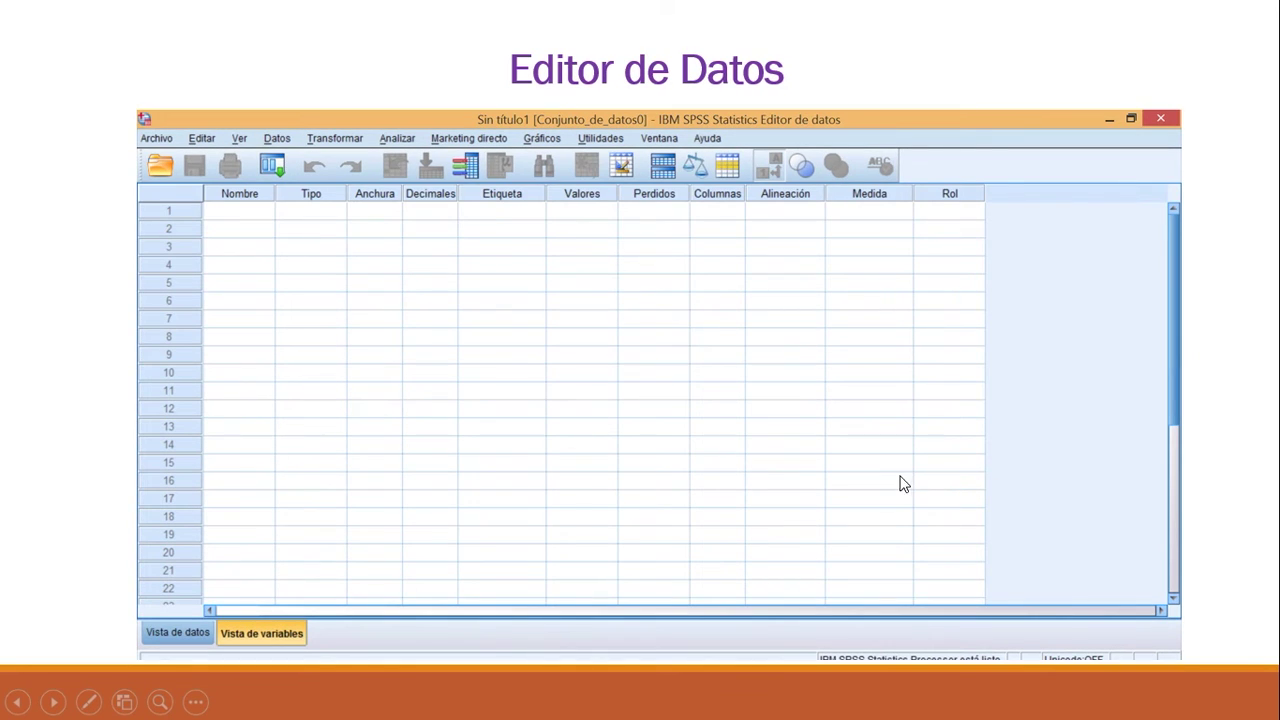
click(783, 453)
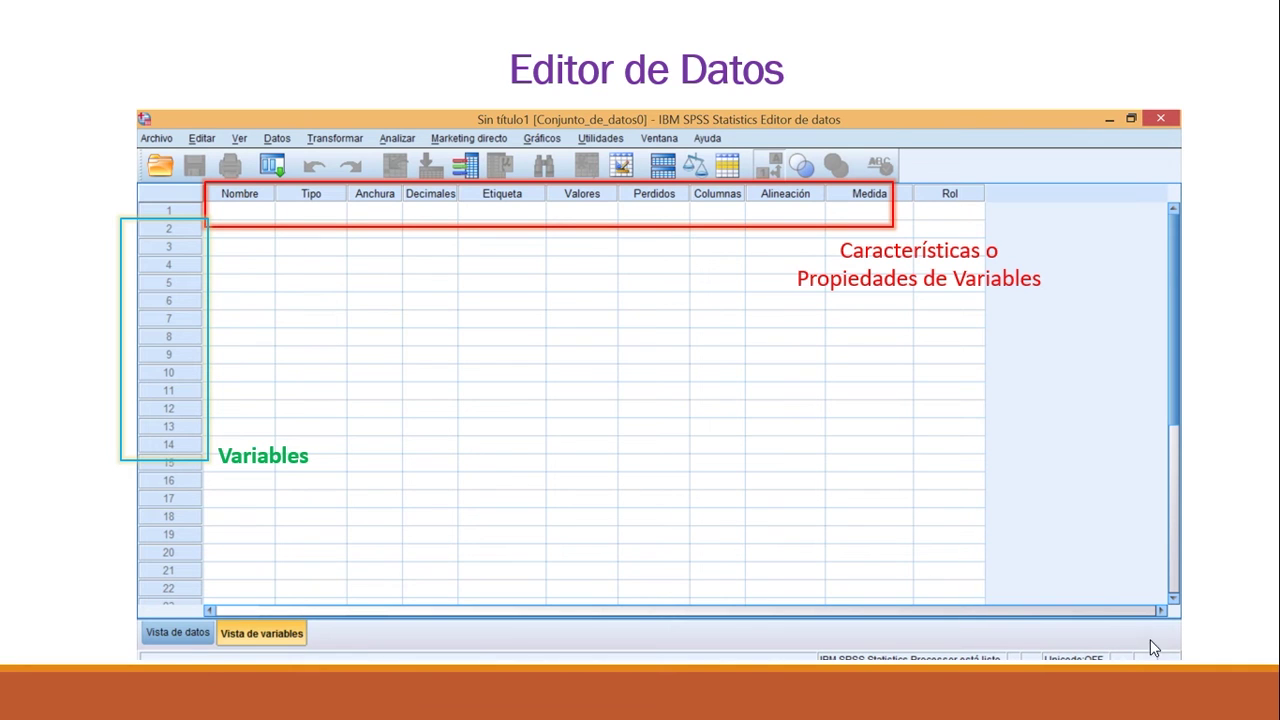
click(1232, 552)
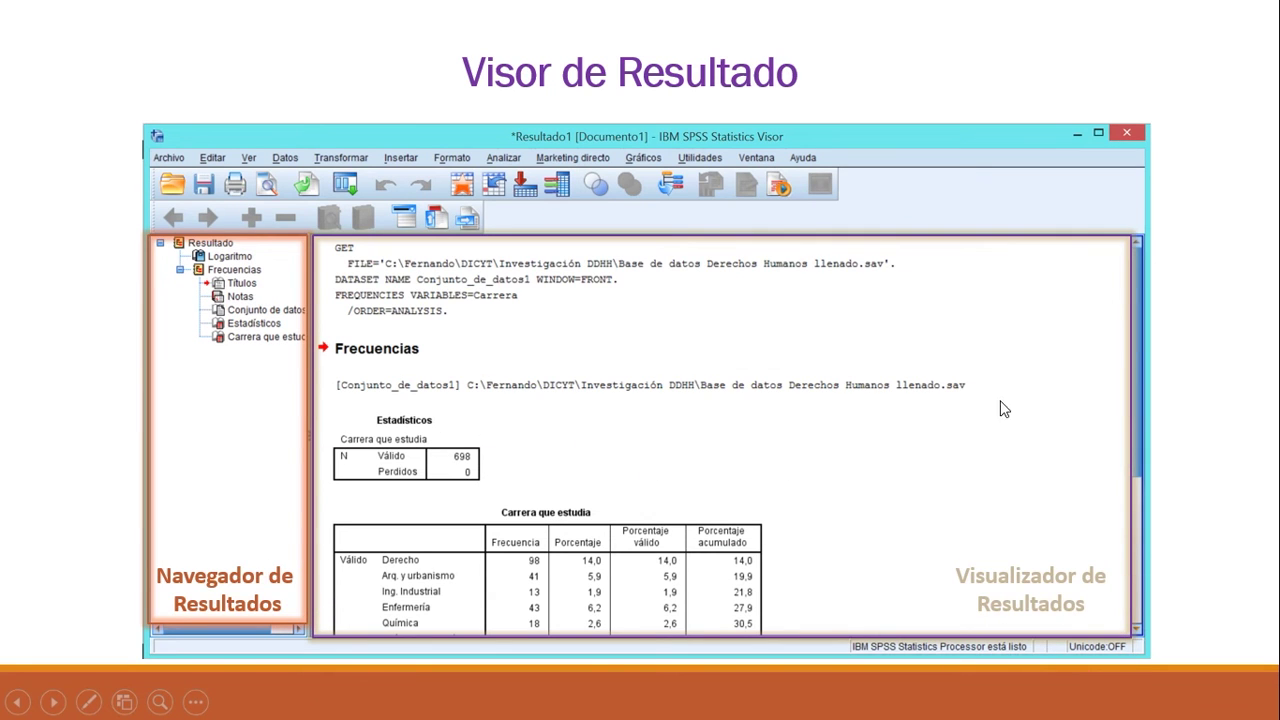
Step: End the slide show, switch to IBM SPSS Statistics 22 and dismiss its welcome dialog to reach an empty data editor
click(1220, 395)
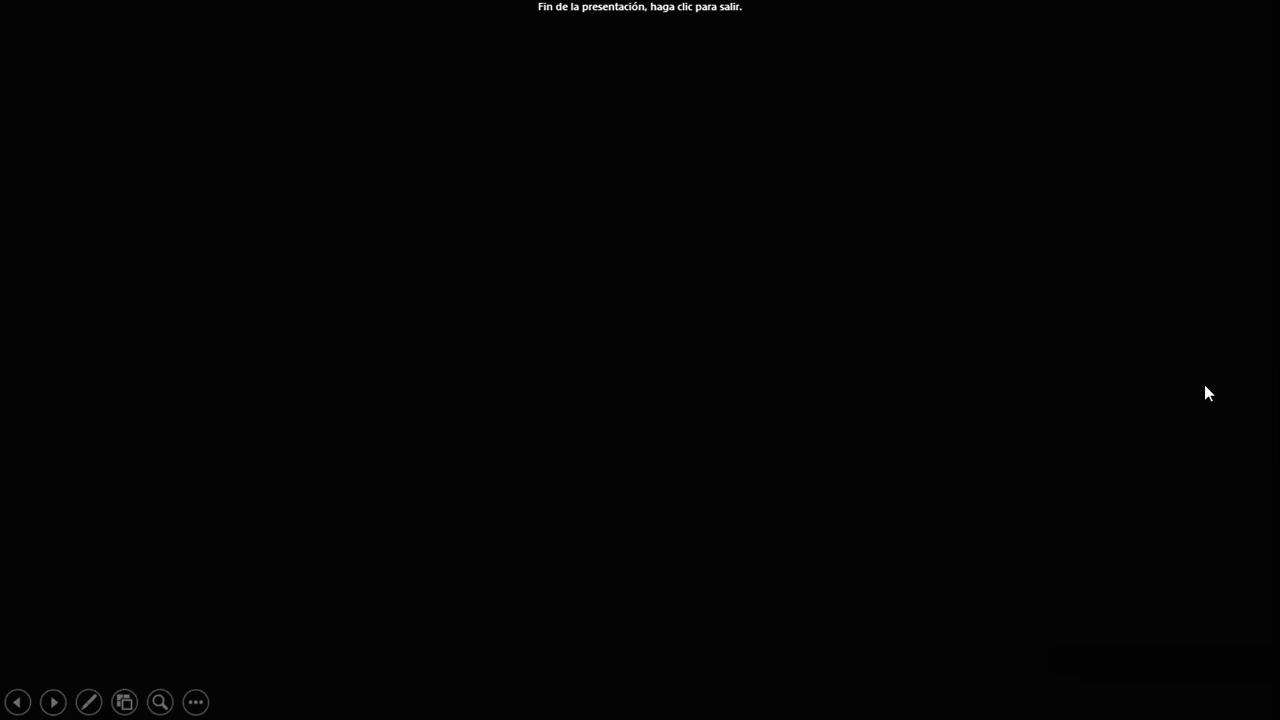
click(1205, 392)
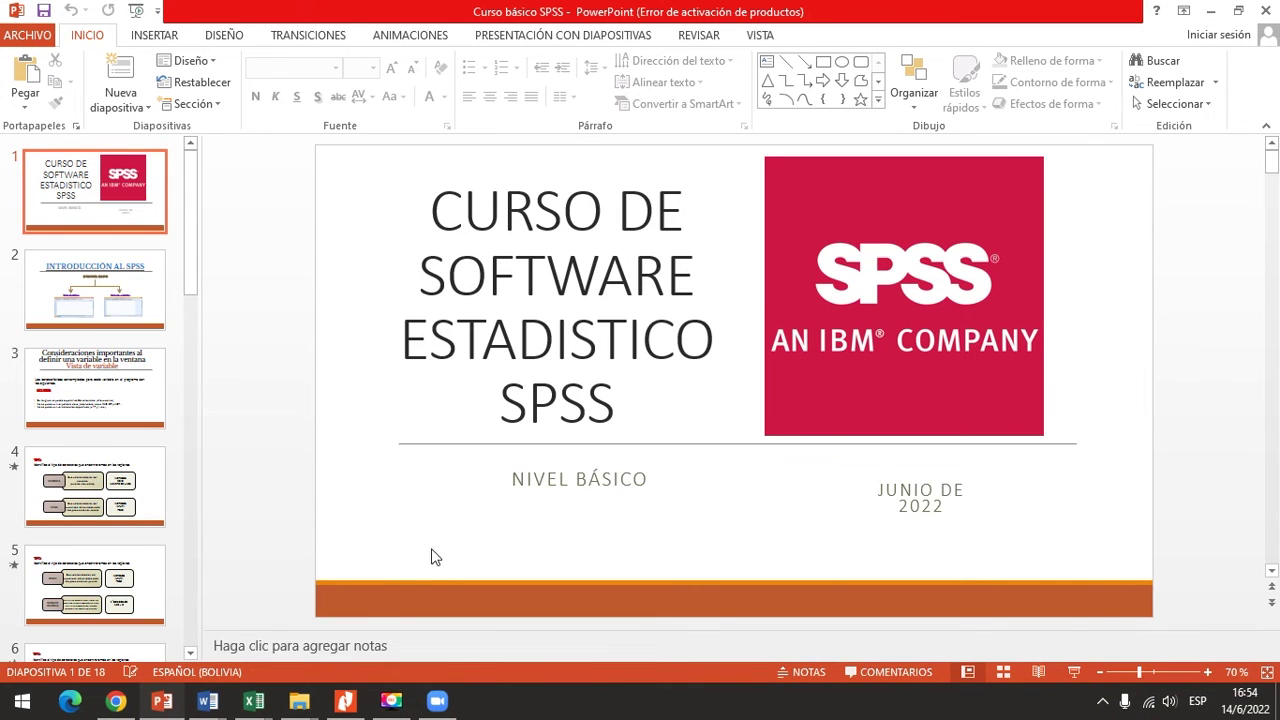
click(14, 704)
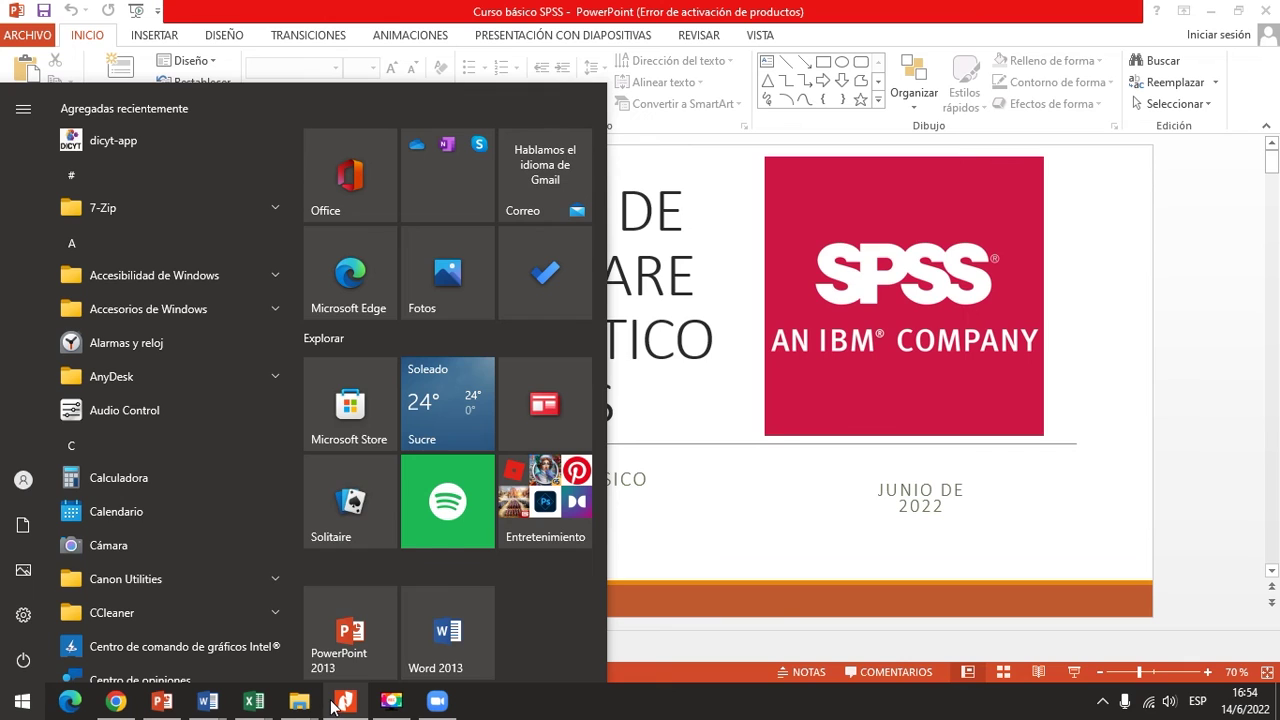
text(ib)
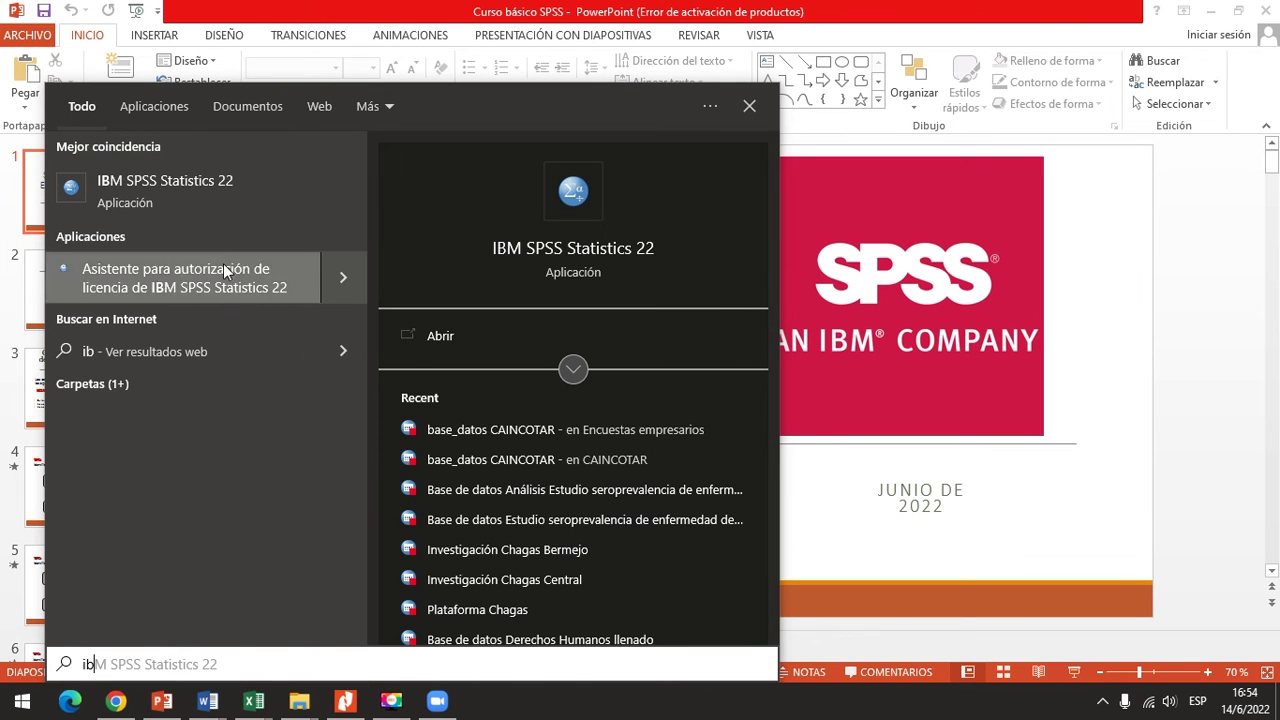
click(222, 187)
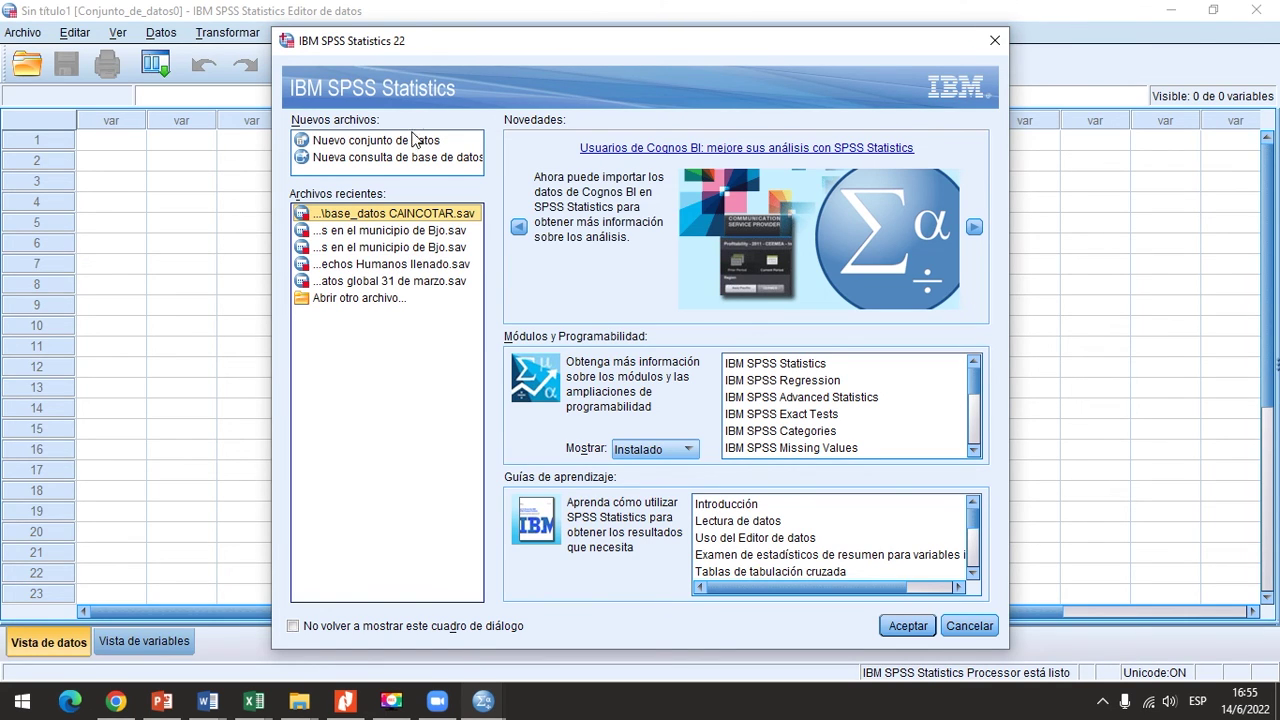
click(994, 39)
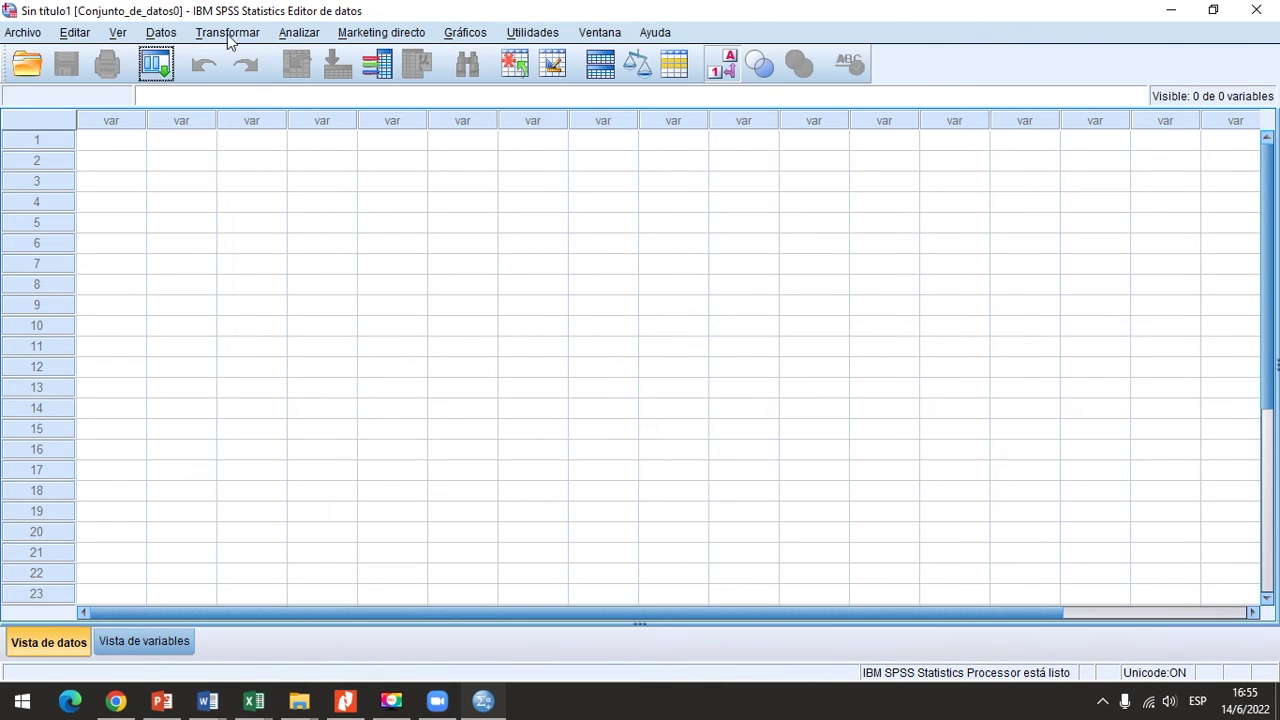
click(22, 33)
click(74, 33)
click(116, 33)
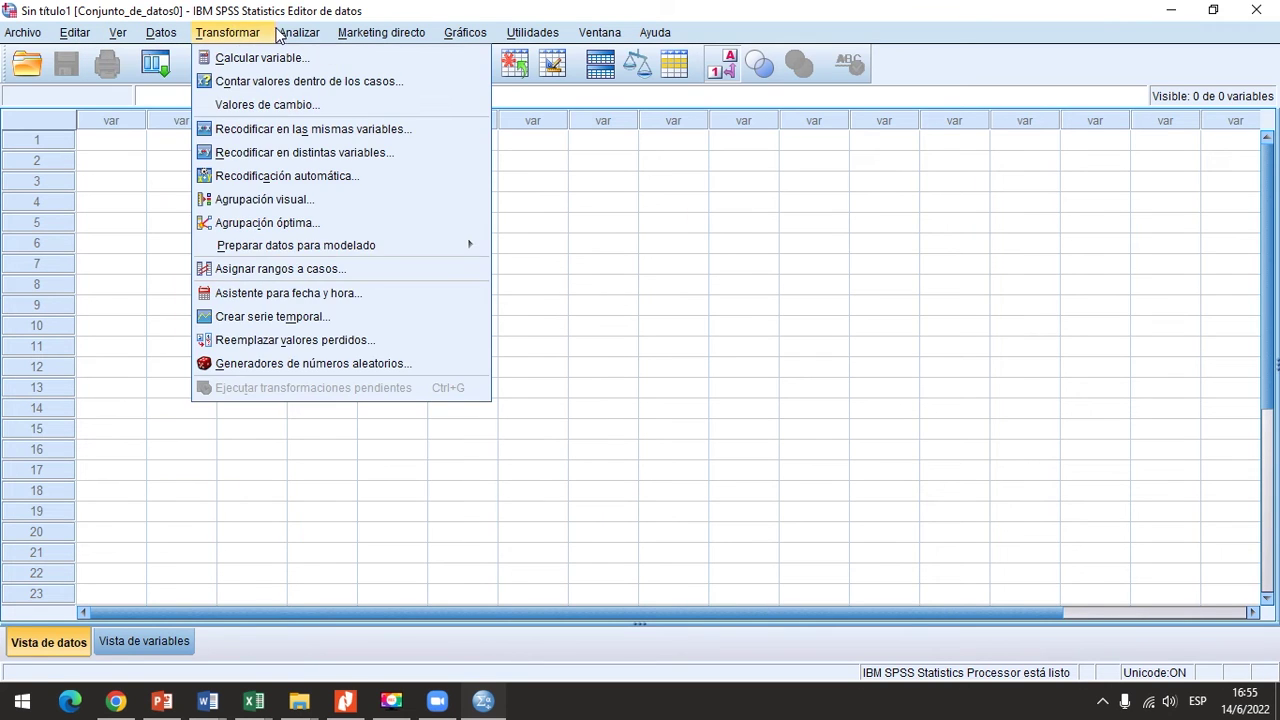
mouse_move(652, 30)
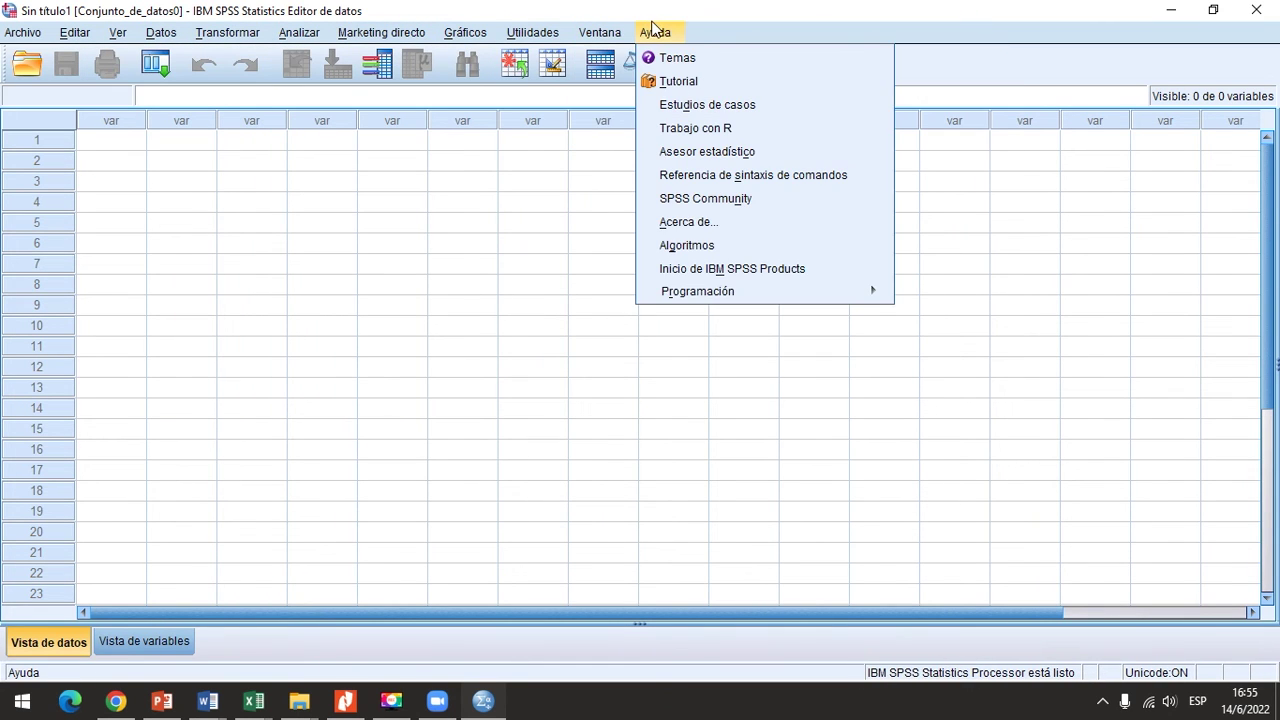
mouse_move(160, 32)
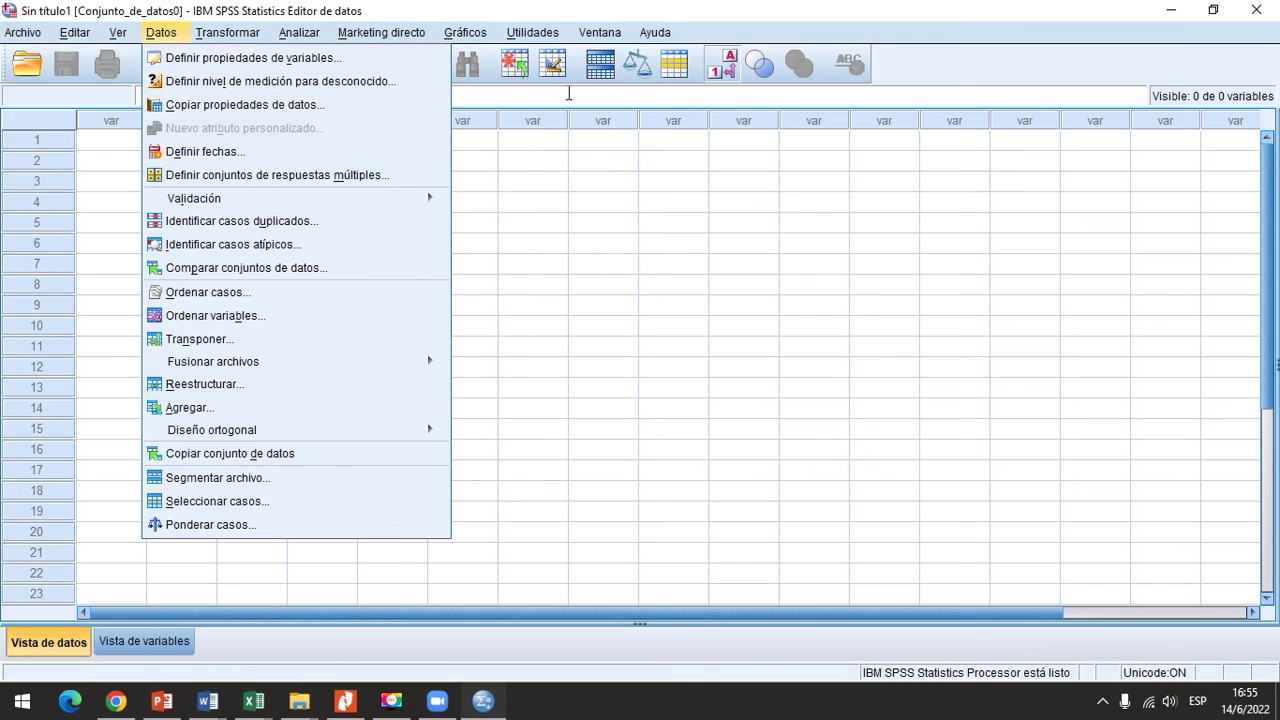
click(591, 232)
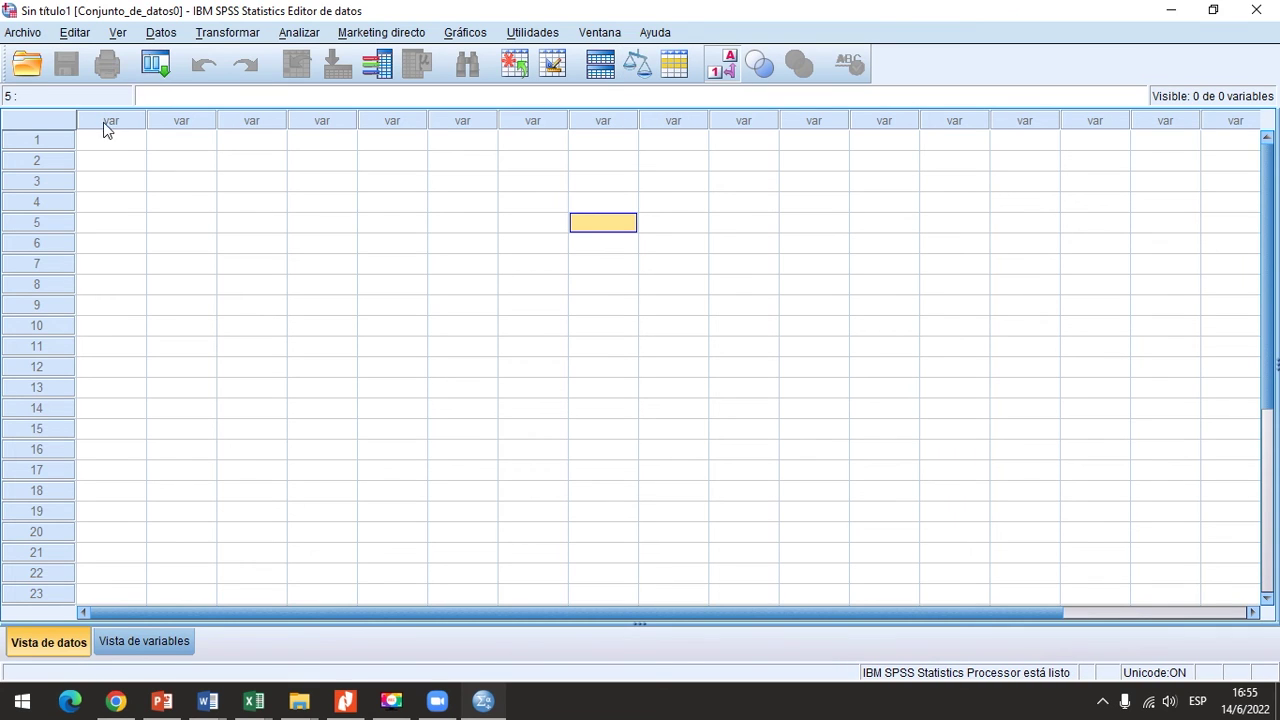
Step: Create a variable named nivel_academico in the first row of the variable view
click(110, 643)
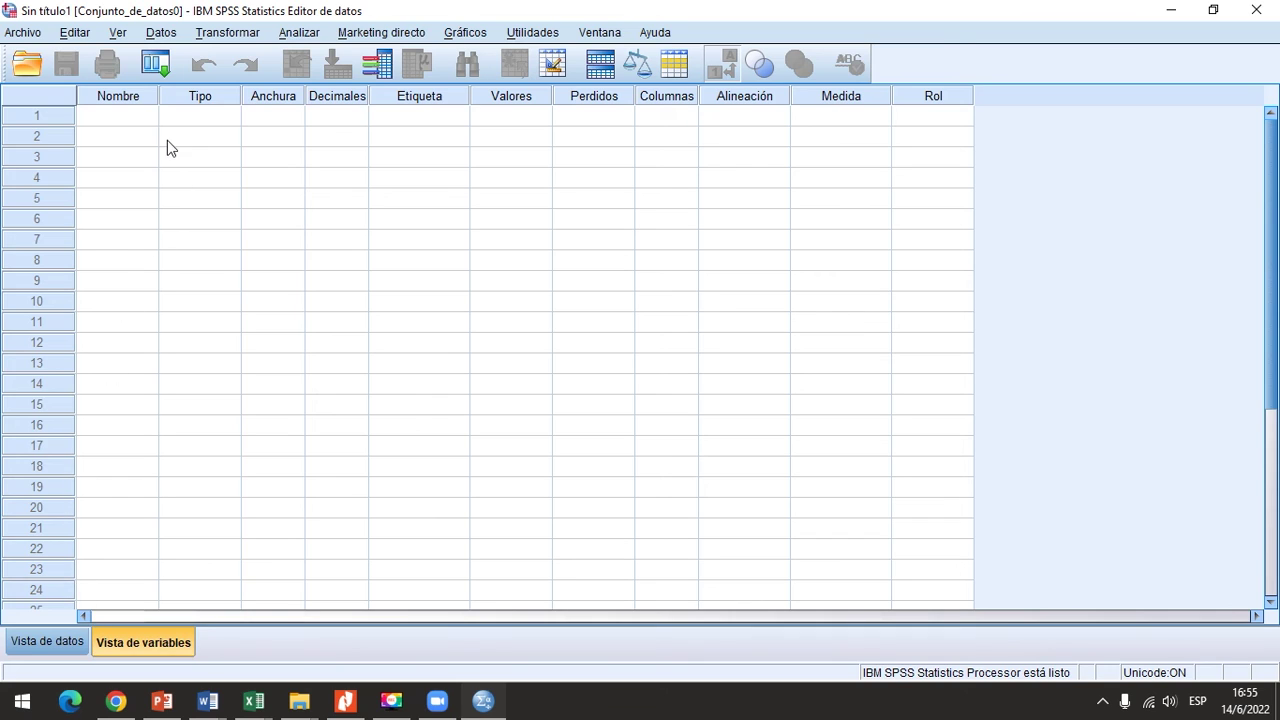
click(146, 117)
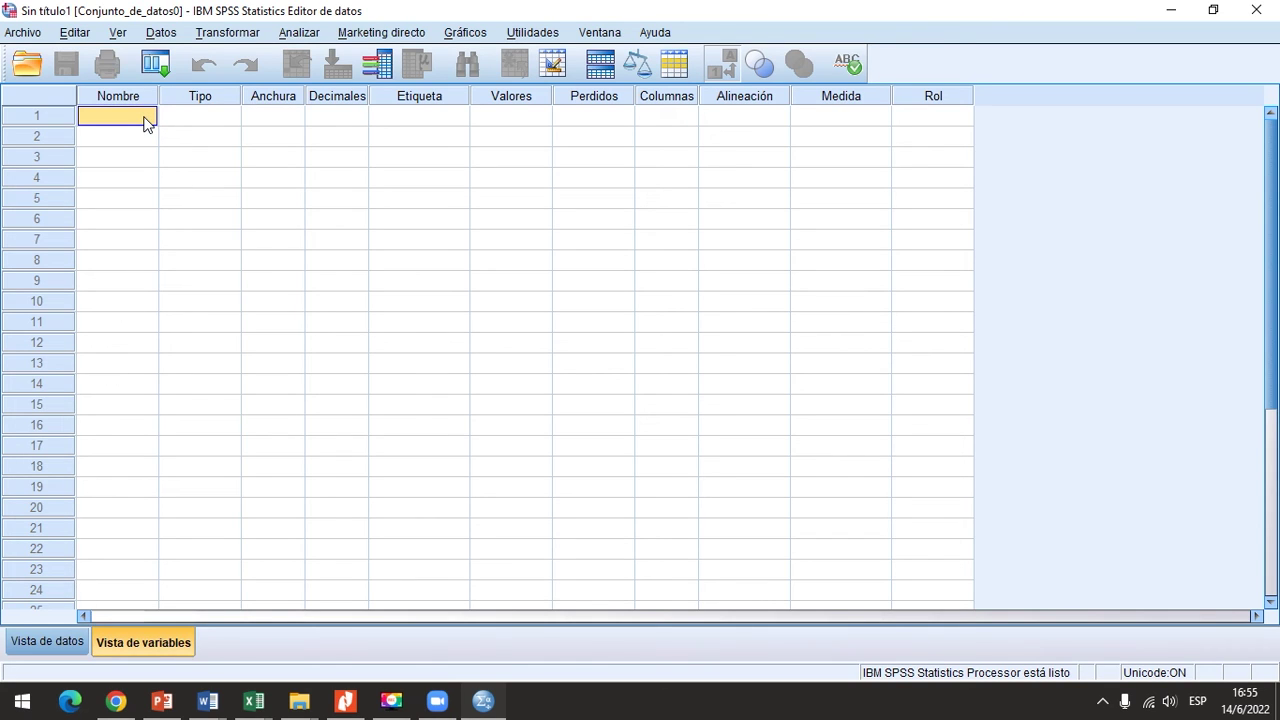
text(n)
text(ivel_academico)
key(Tab)
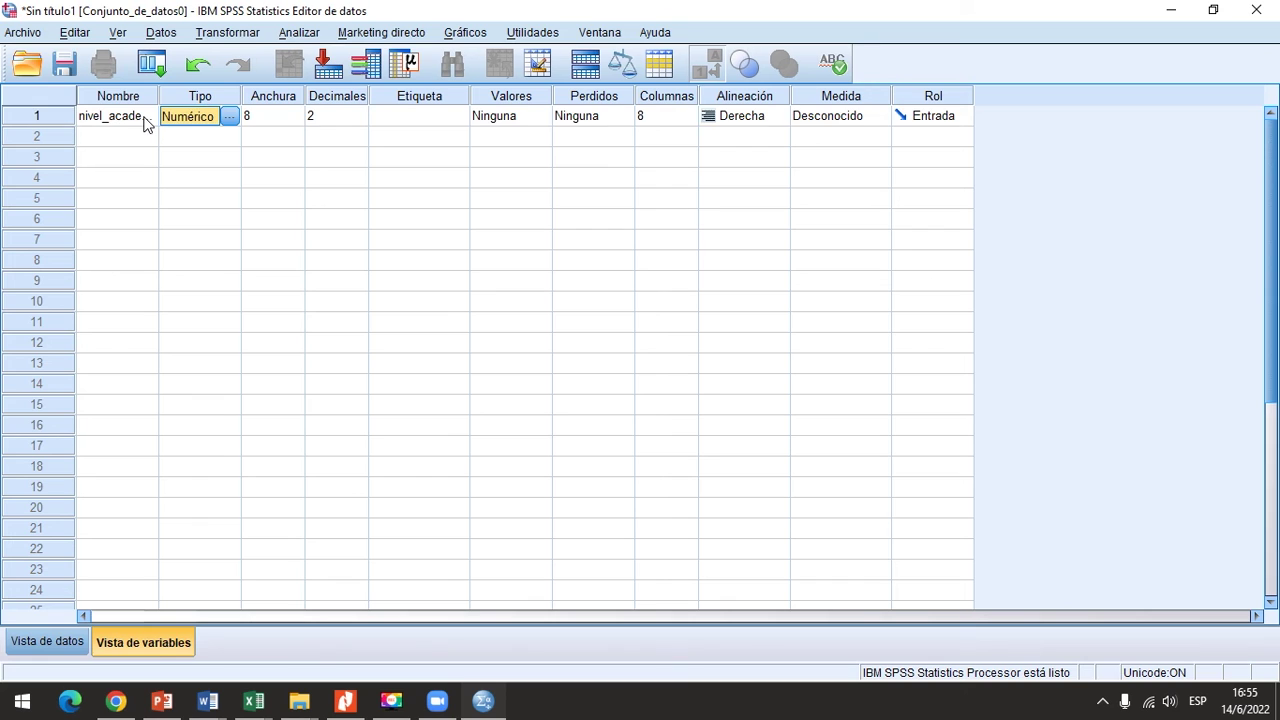
Step: Change the type of the nivel_academico variable to Cadena
click(229, 116)
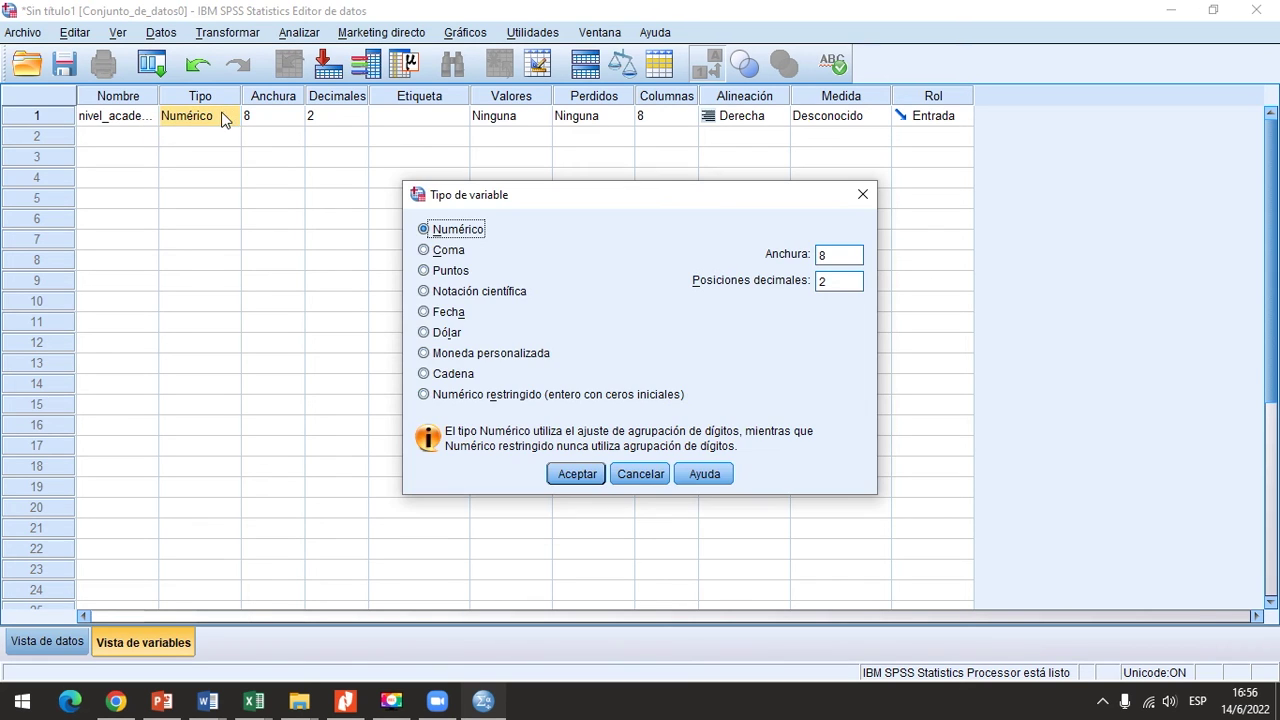
click(424, 373)
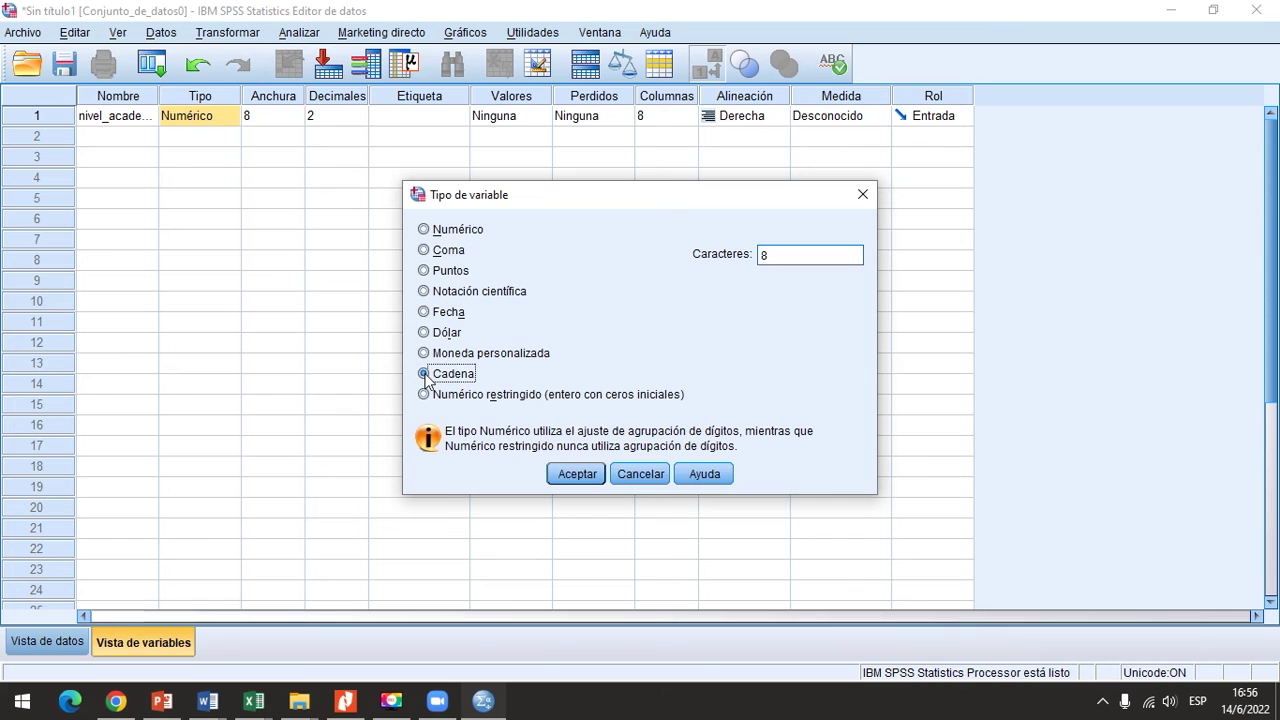
click(575, 474)
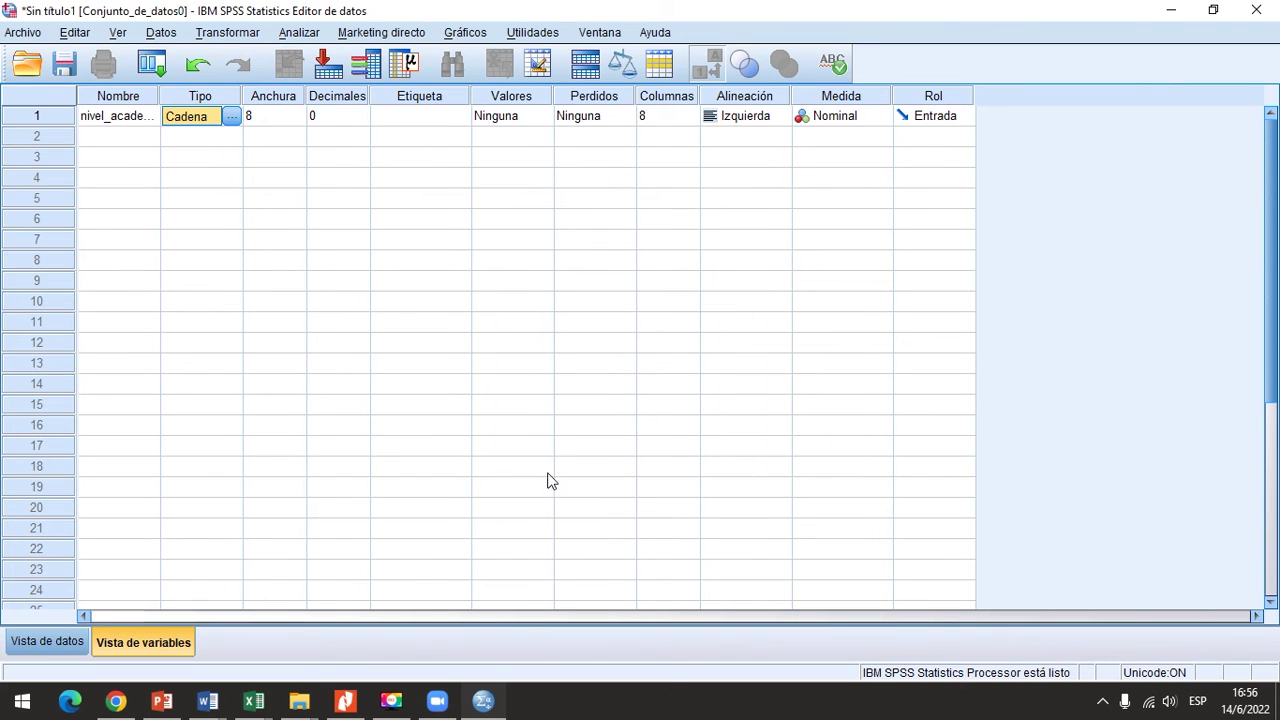
Step: Give the nivel_academico variable the label "Nivel academico del encuestado"
click(391, 119)
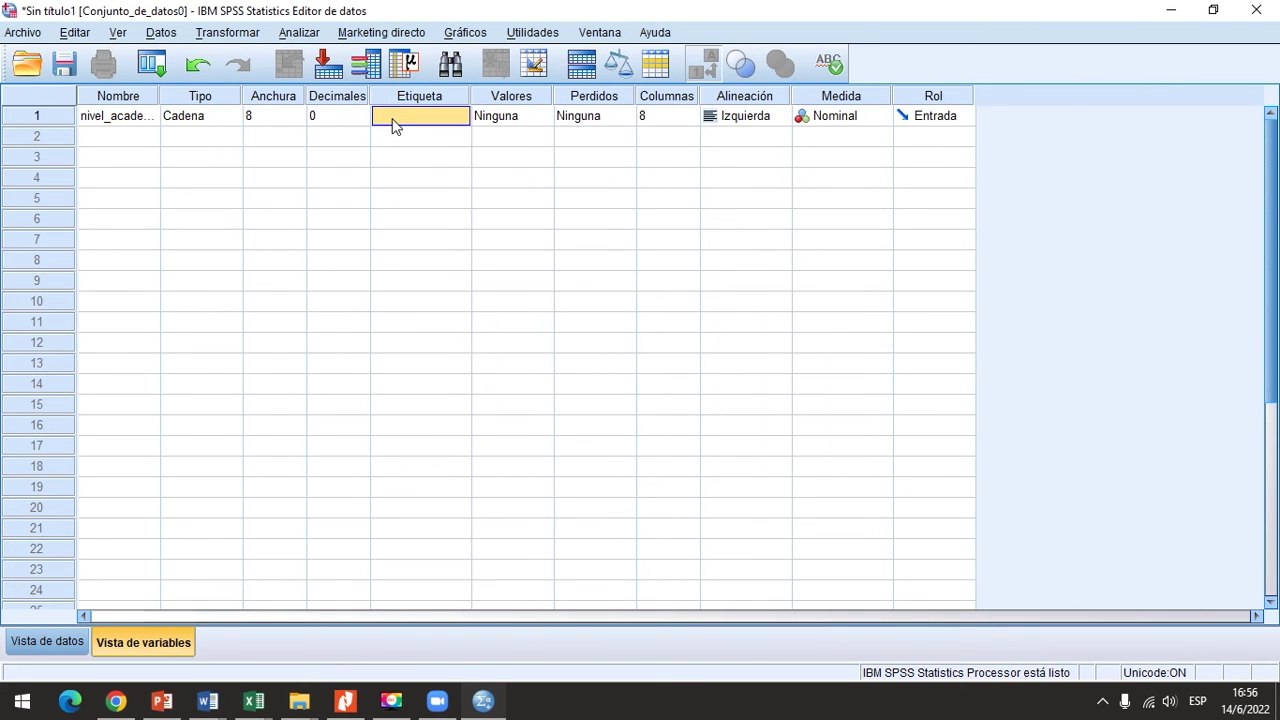
text(N)
text(ivel academico del en)
text(cuesta)
text(do)
Step: Add the value labels 1 = Universitario and 2 = Lic./Ing. to the nivel_academico variable
click(530, 118)
click(542, 116)
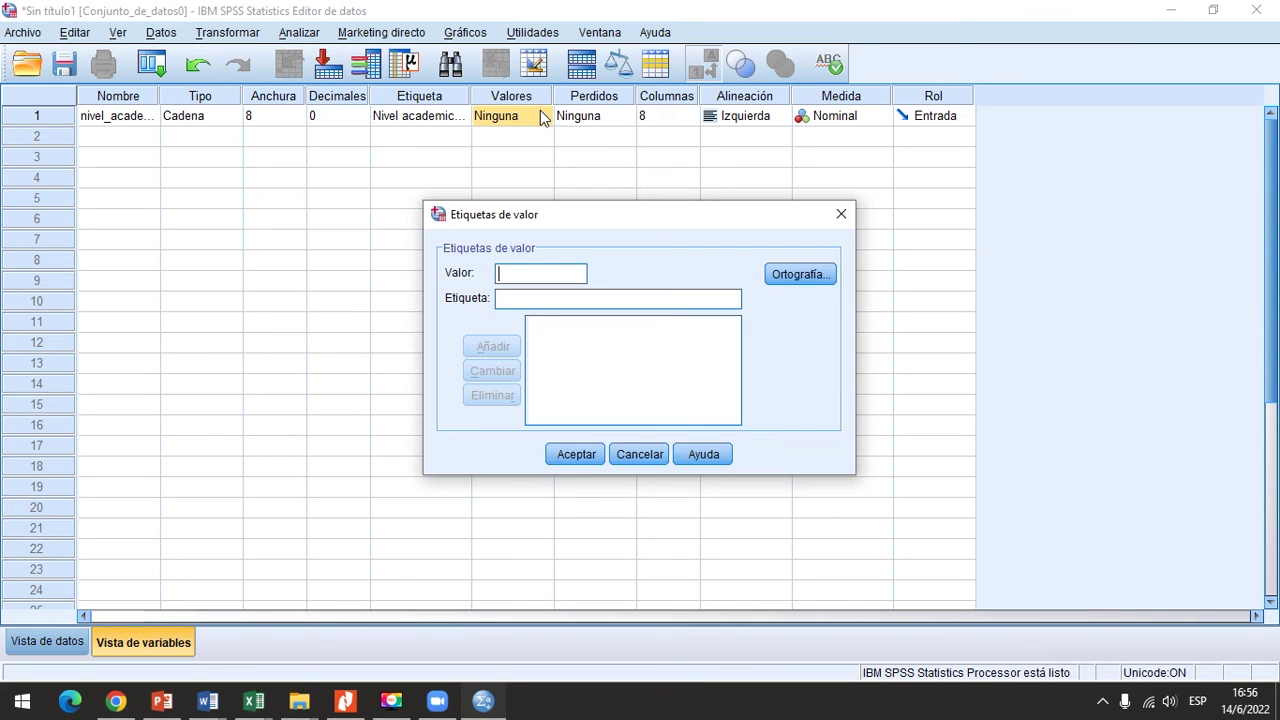
text(1)
key(Tab)
text(Universitario)
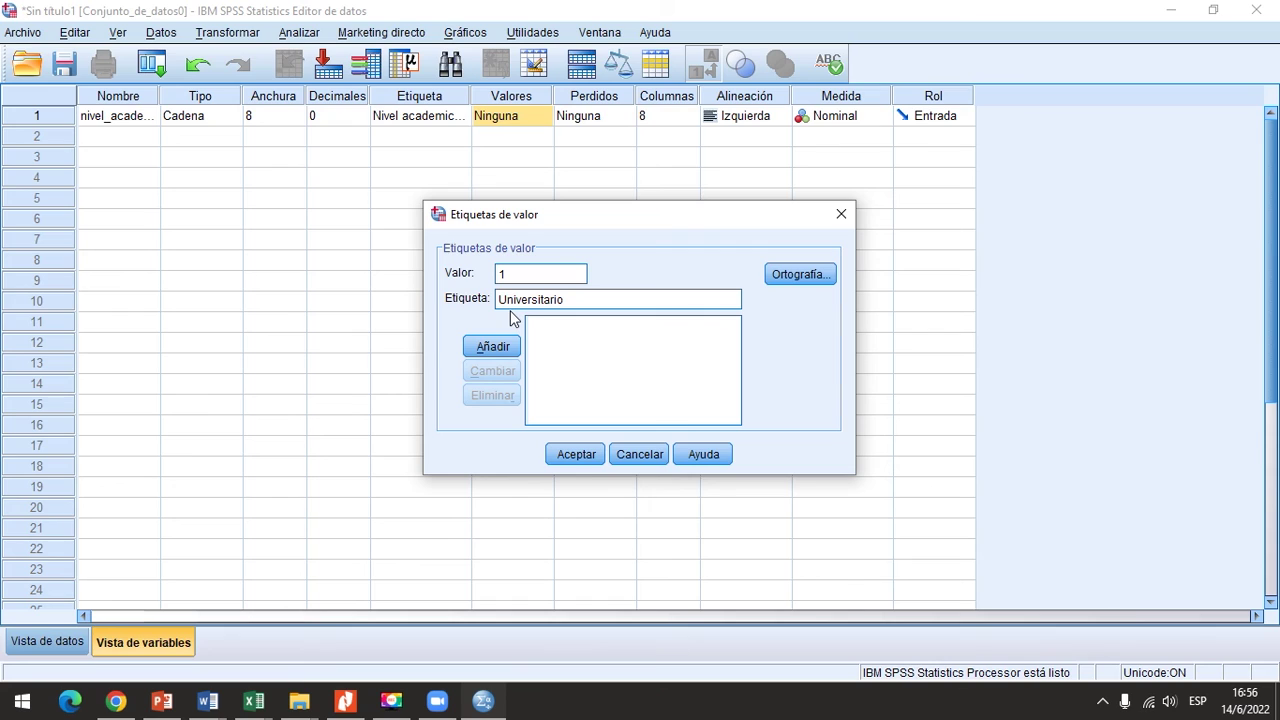
click(492, 347)
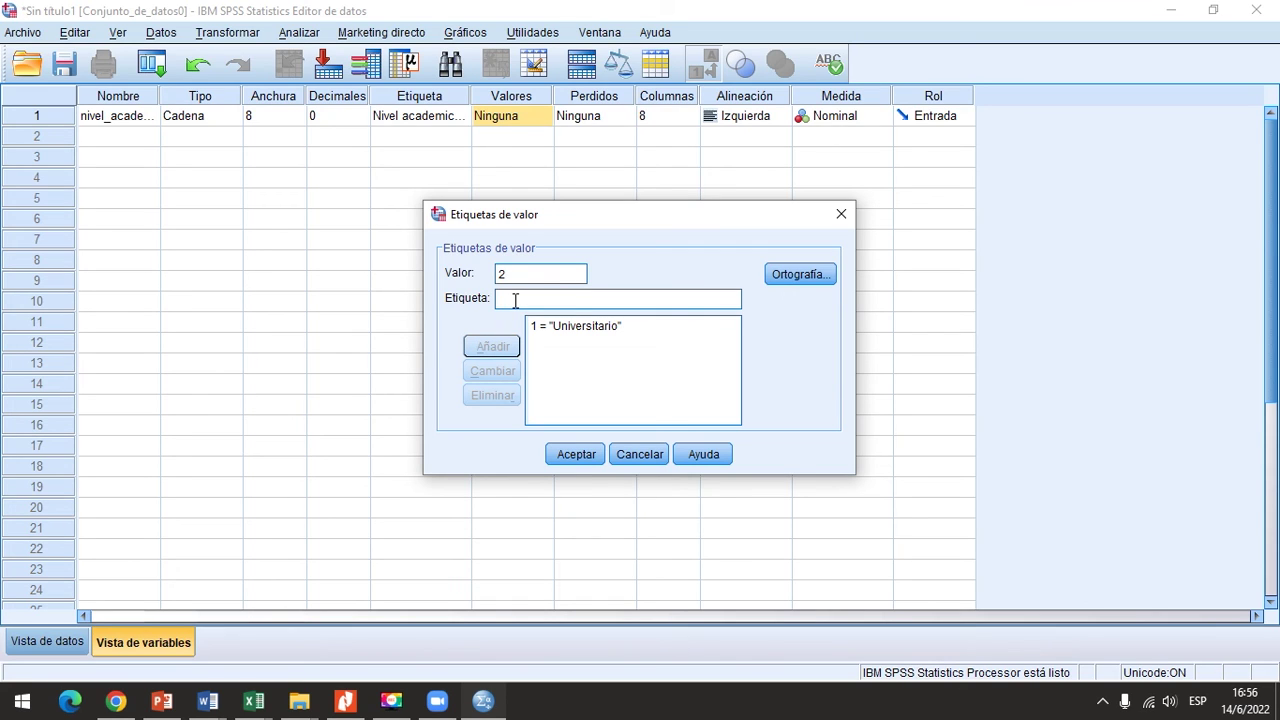
text(Lic./Ing.)
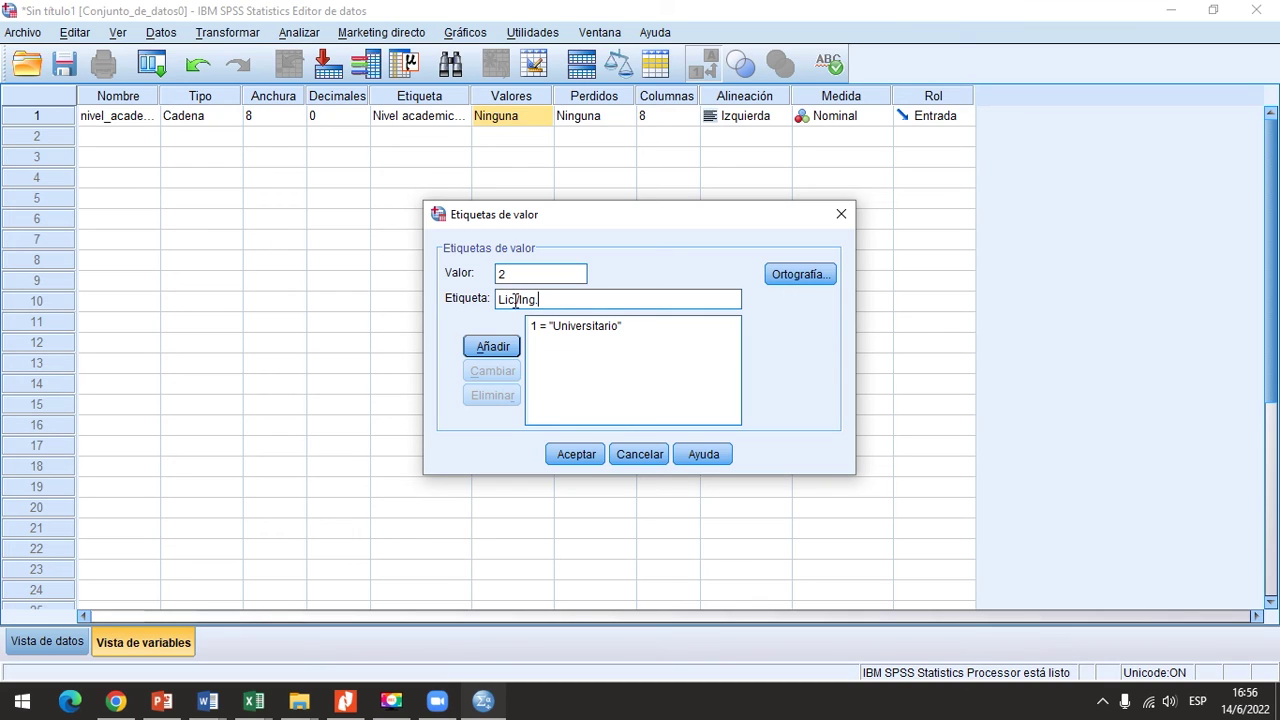
click(493, 347)
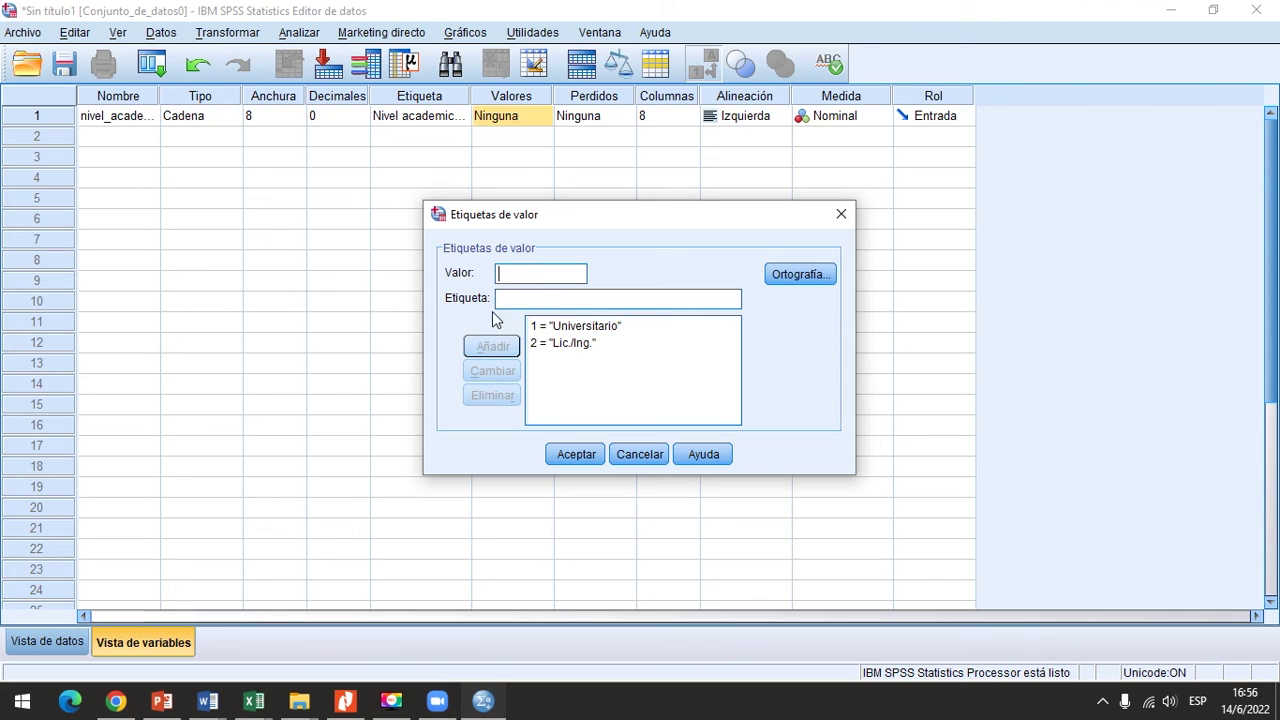
Step: Add the value labels 3 = Master and 4 = Doctor to the nivel_academico variable
text(3)
text(Master)
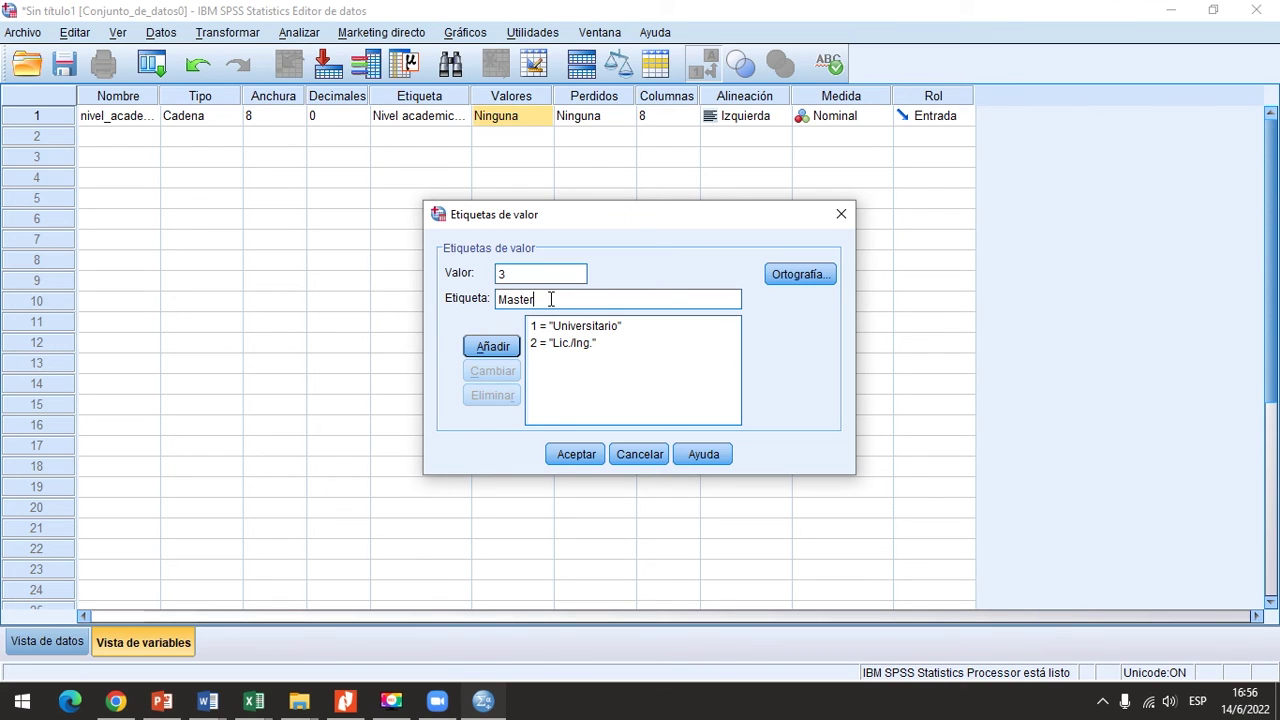
click(493, 346)
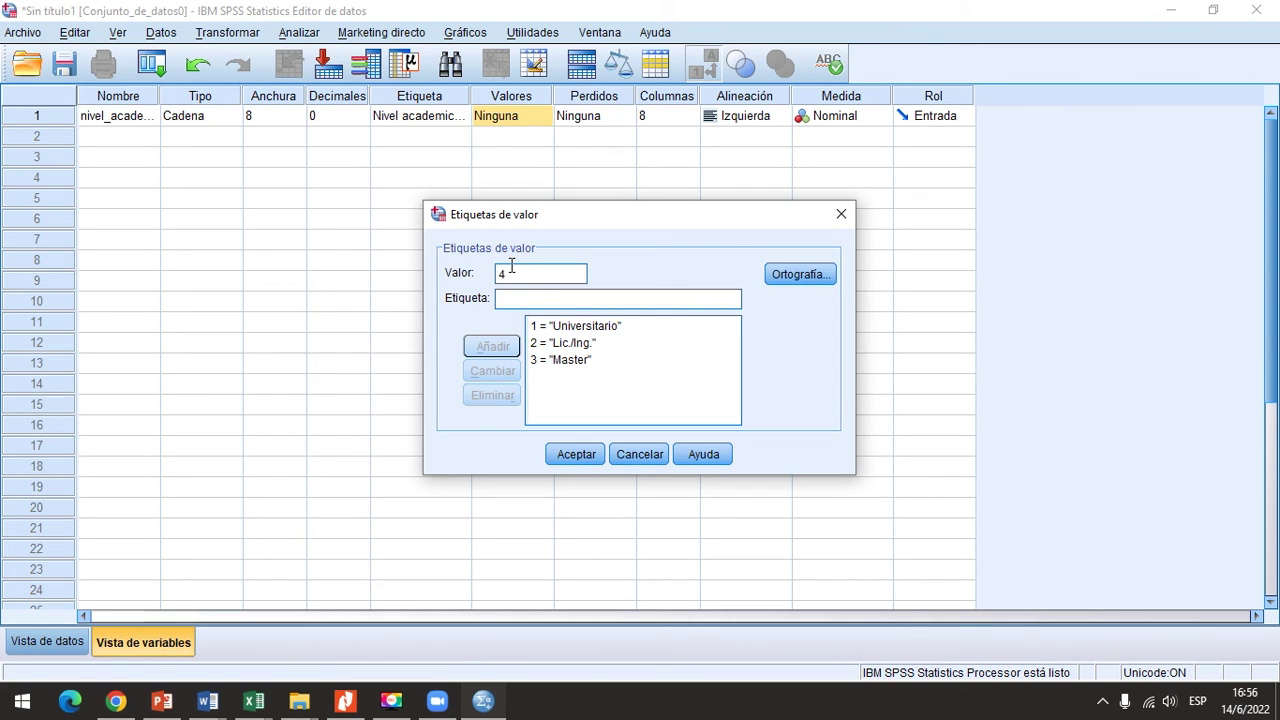
text(Doctor)
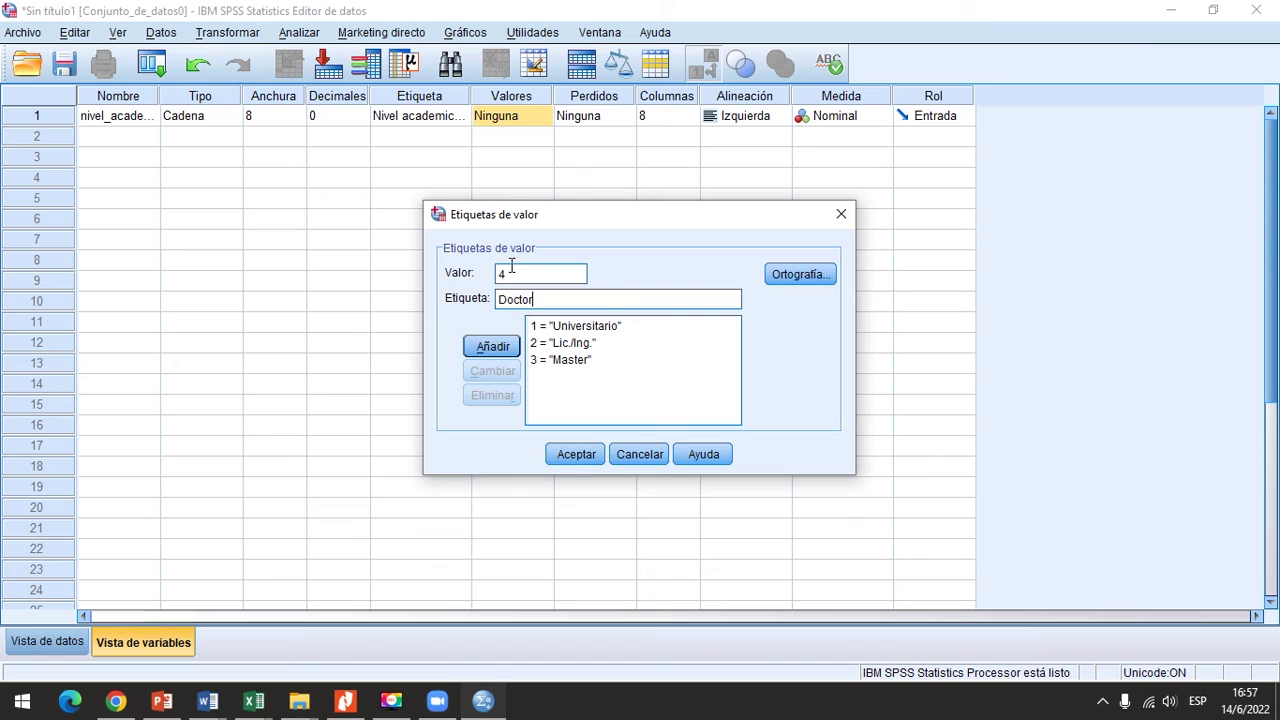
click(493, 345)
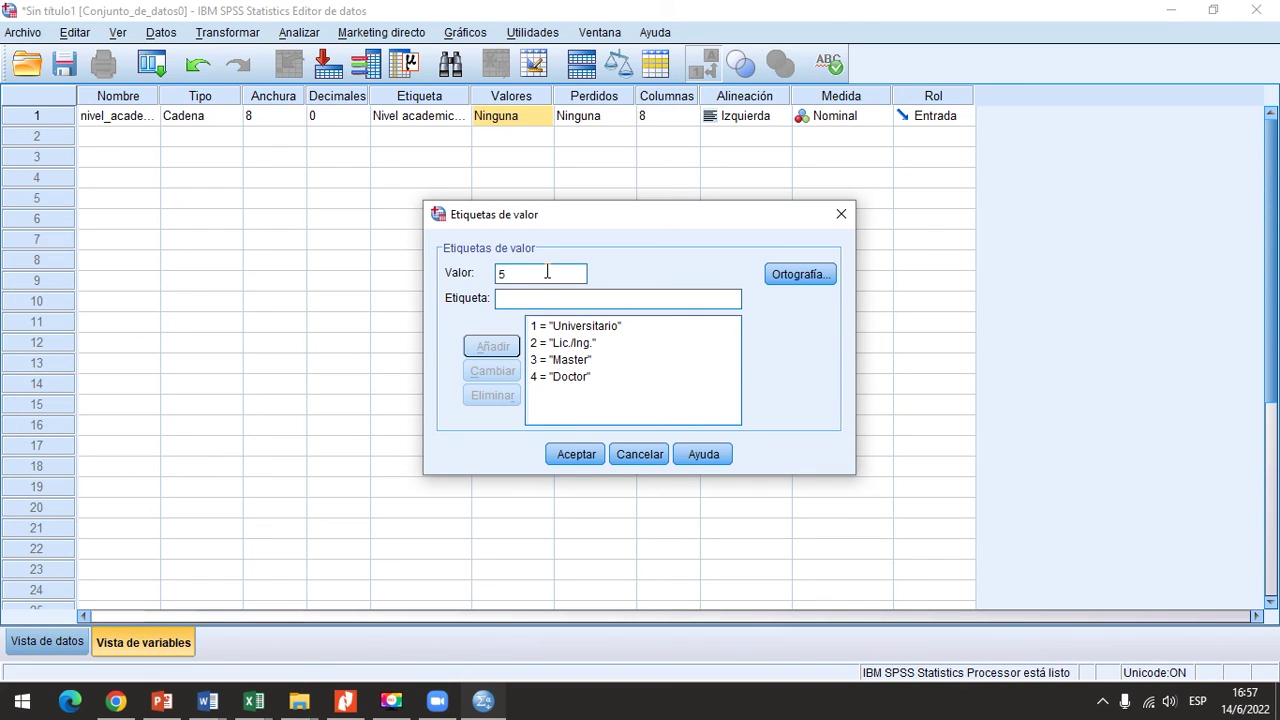
Step: Try to add the value label 5 = Otro and accept the value labels
text(Otro)
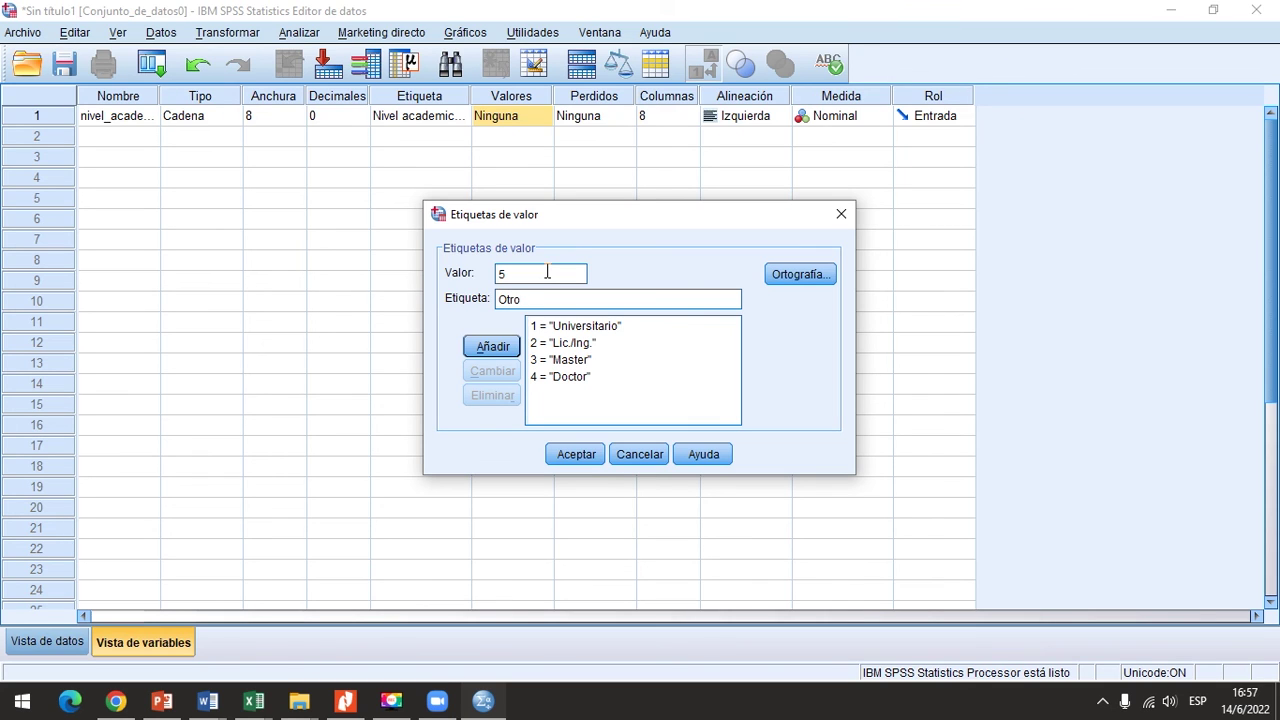
click(570, 453)
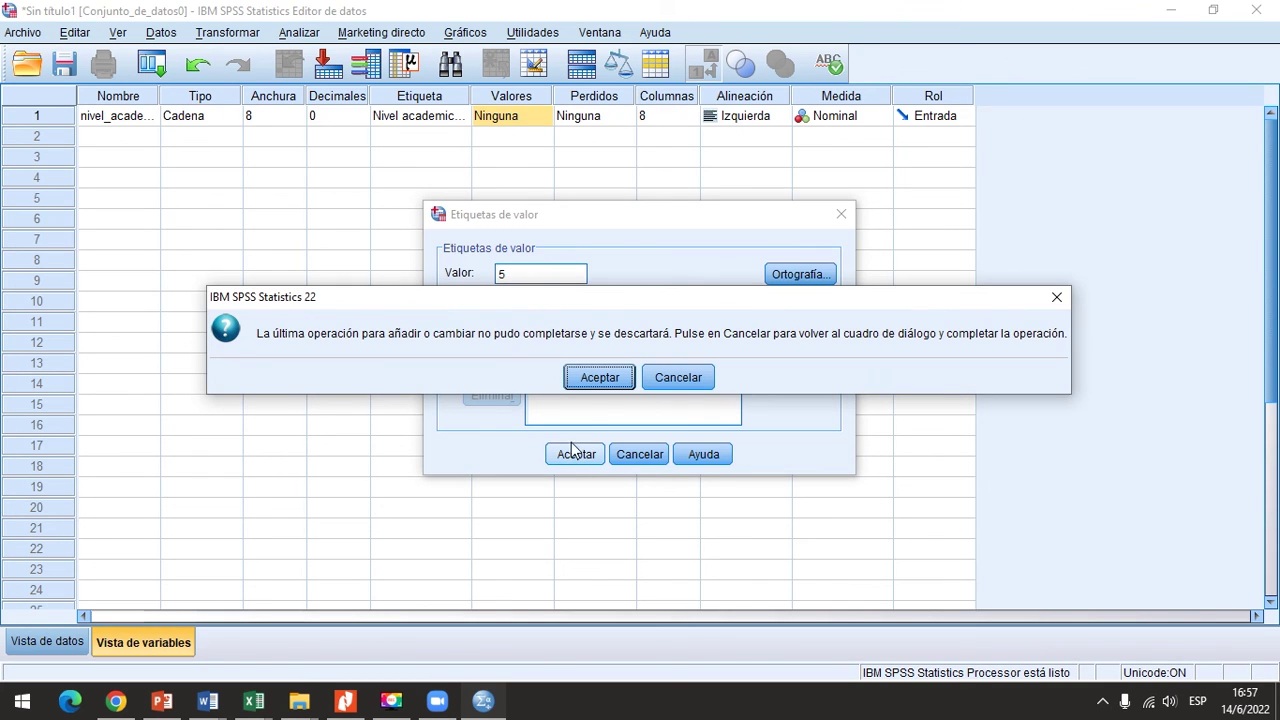
click(588, 381)
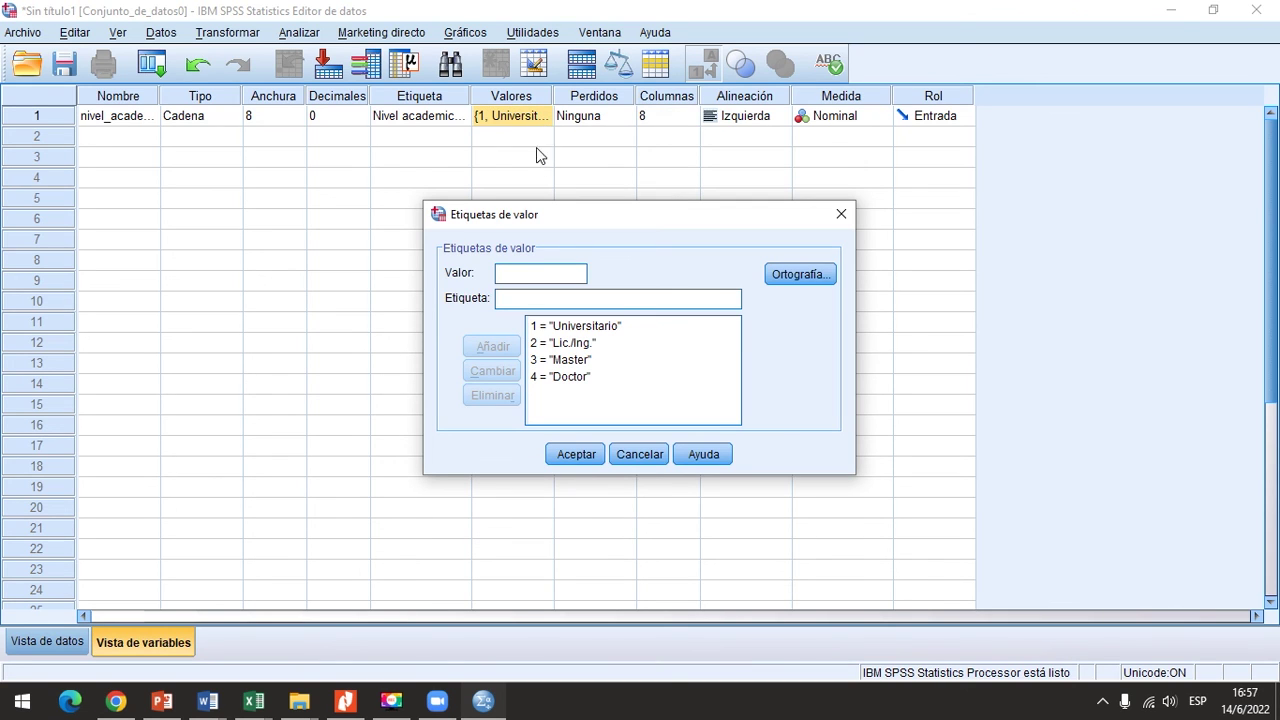
Step: Add the value label 5 = Otro to the nivel_academico variable and confirm the value labels
text(5)
key(Tab)
text(O)
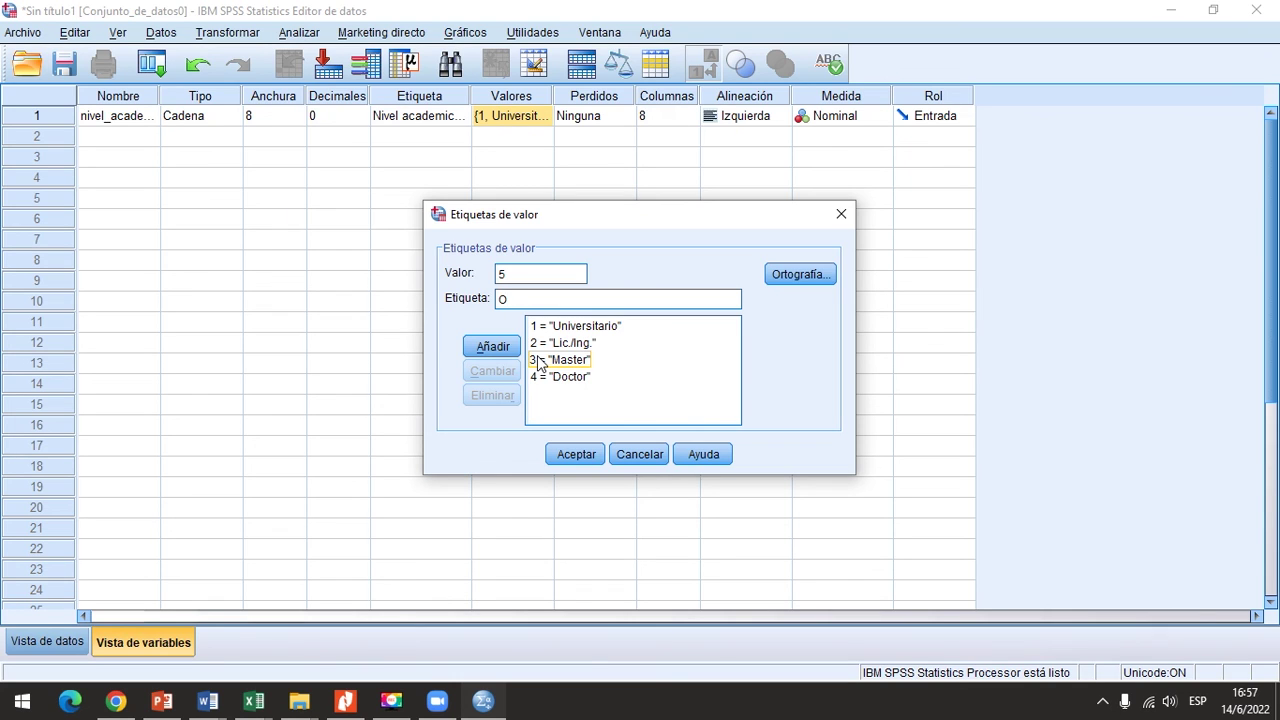
text(tro)
click(505, 350)
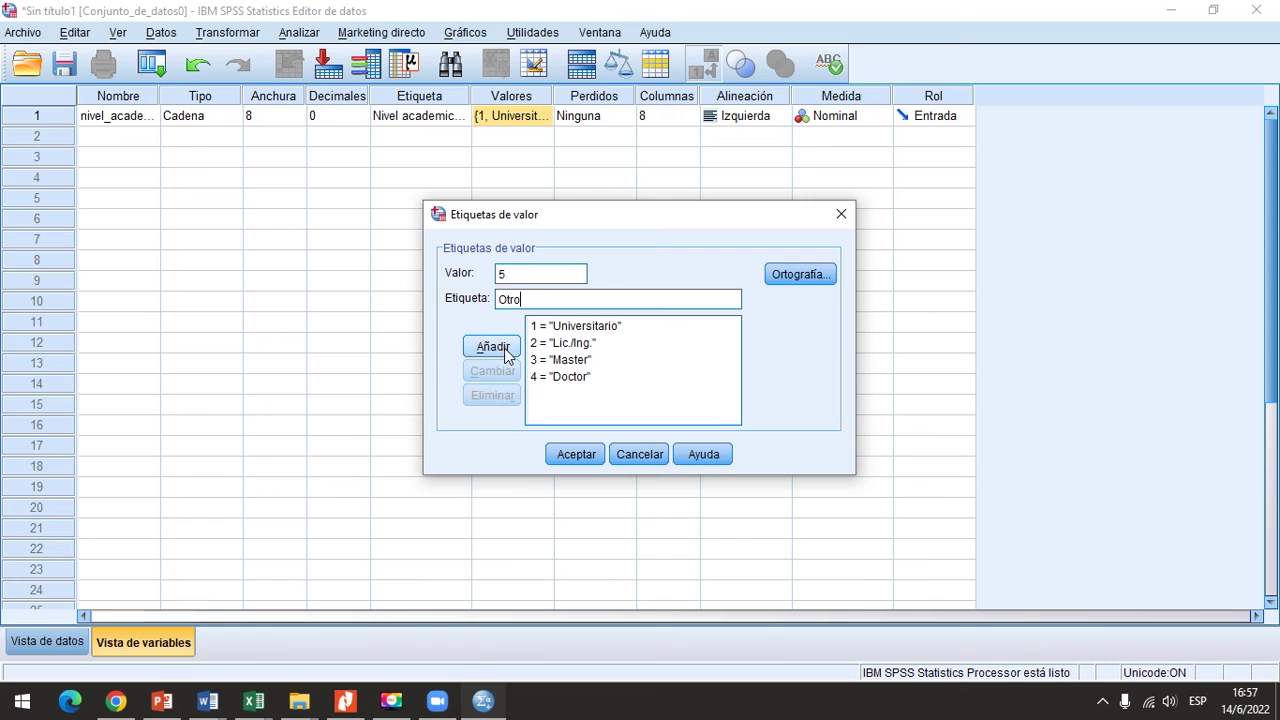
click(572, 452)
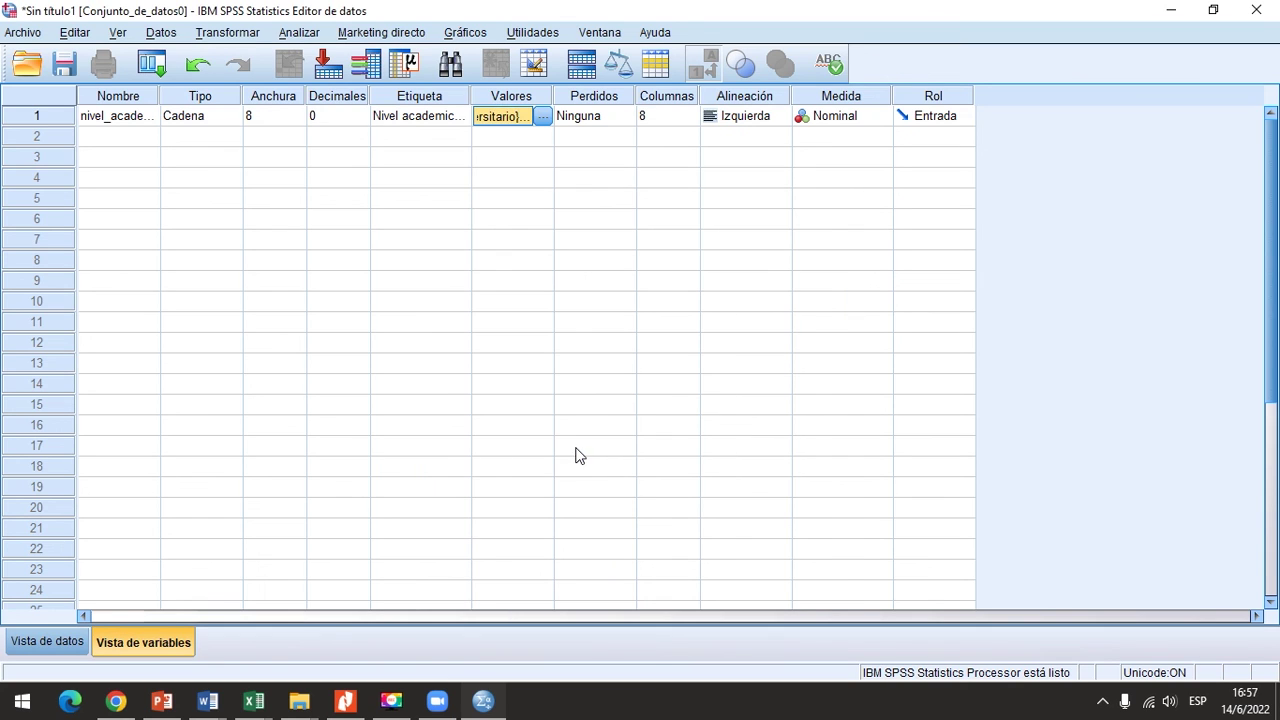
Step: Set the nivel_academico variable's measurement level to Ordinal and its role to Ninguna
click(614, 115)
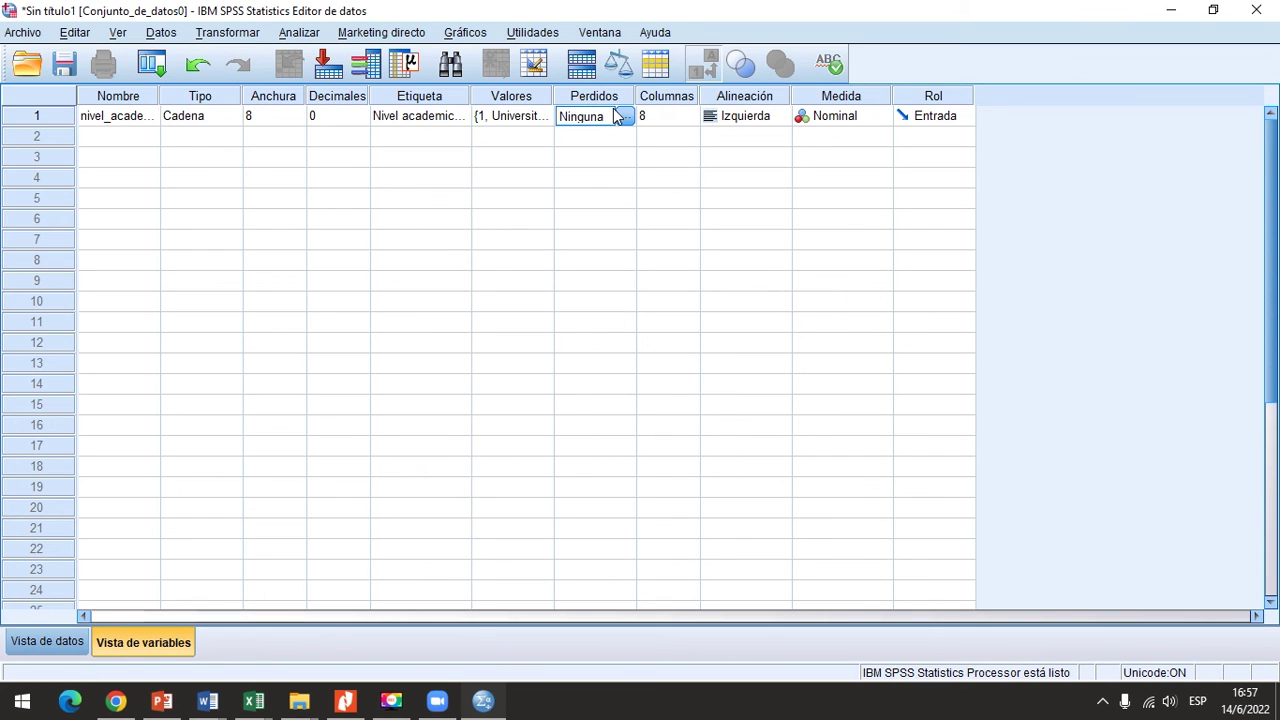
click(677, 118)
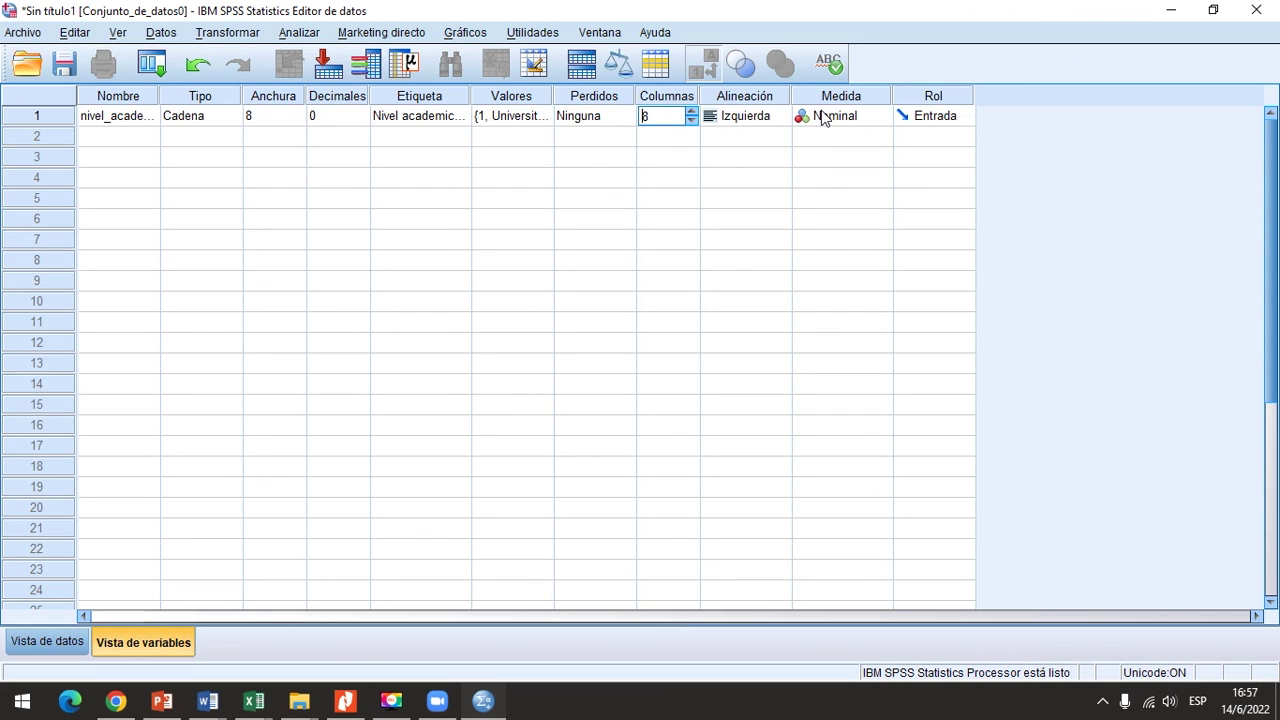
click(822, 118)
click(812, 135)
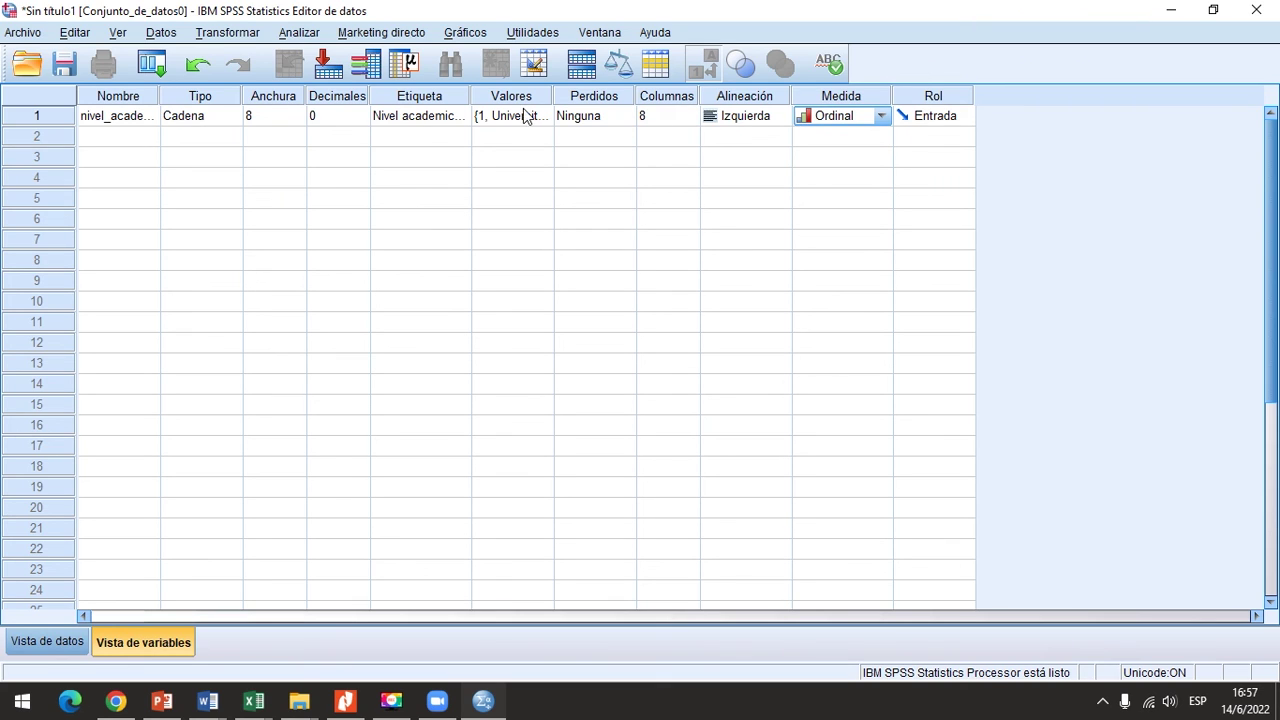
click(896, 116)
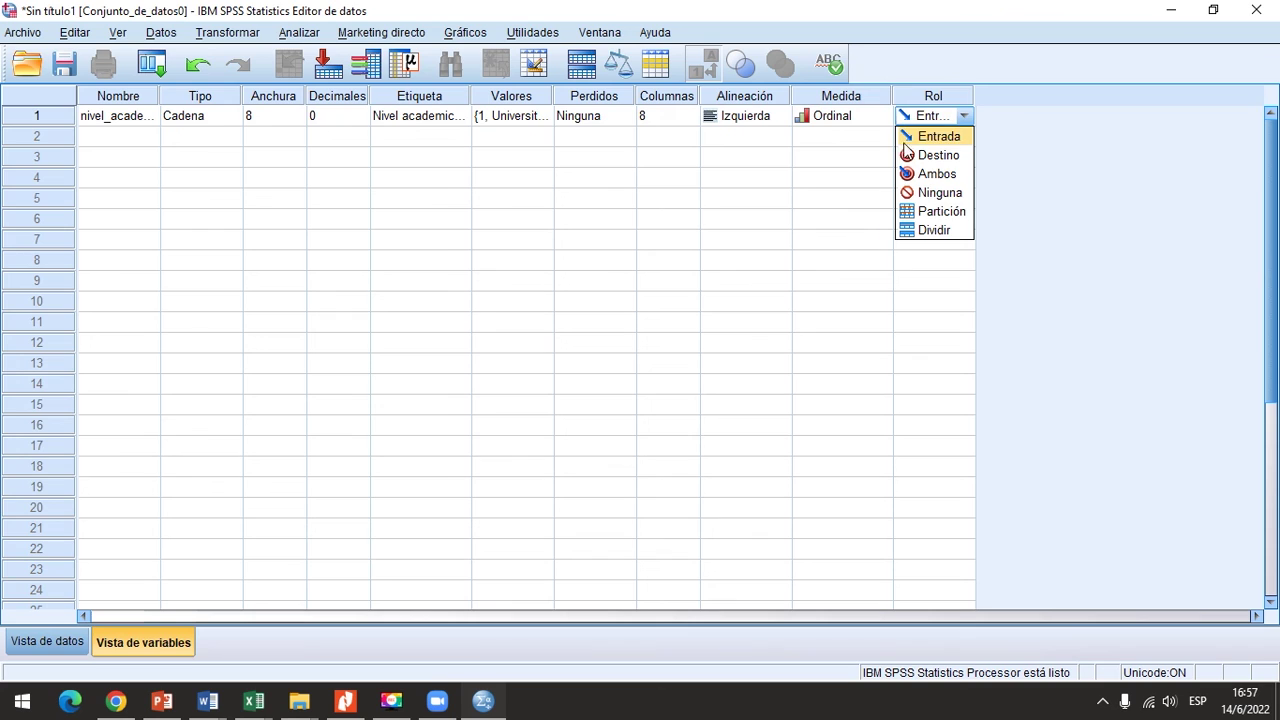
click(919, 192)
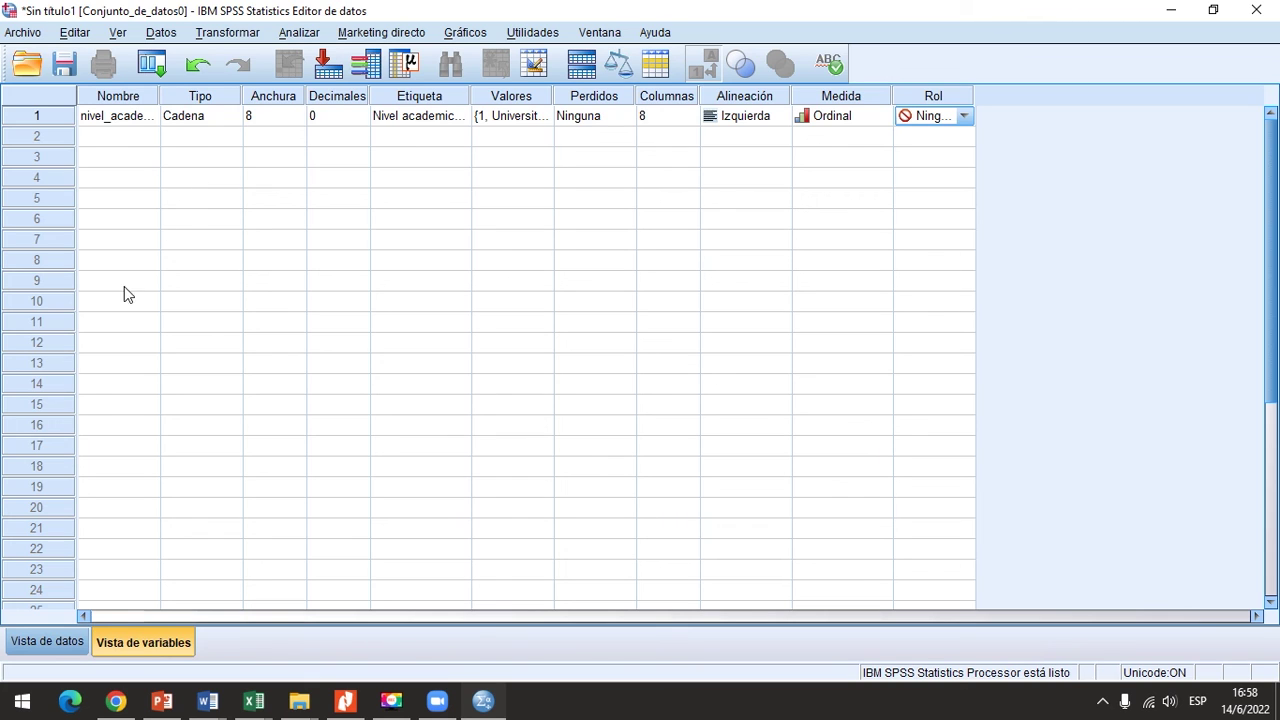
Step: Enter the value 3 (Master) for nivel_academico in case 1 of the data view
click(42, 641)
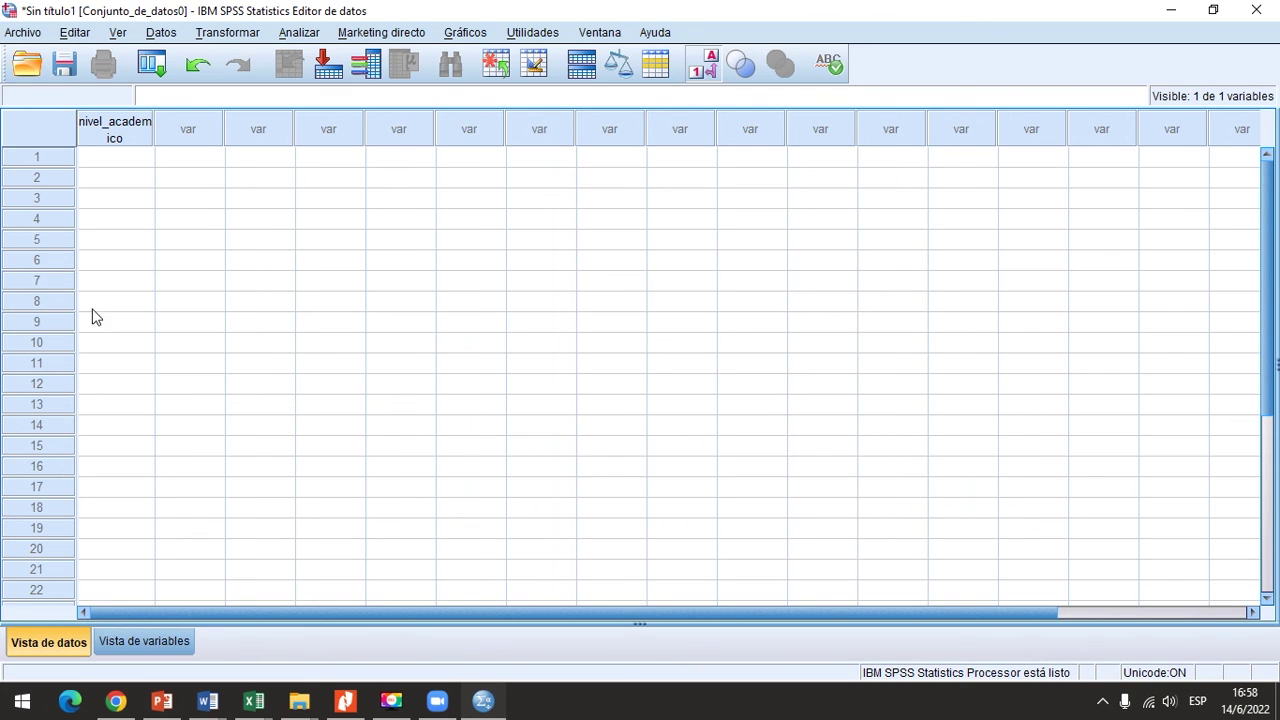
click(119, 162)
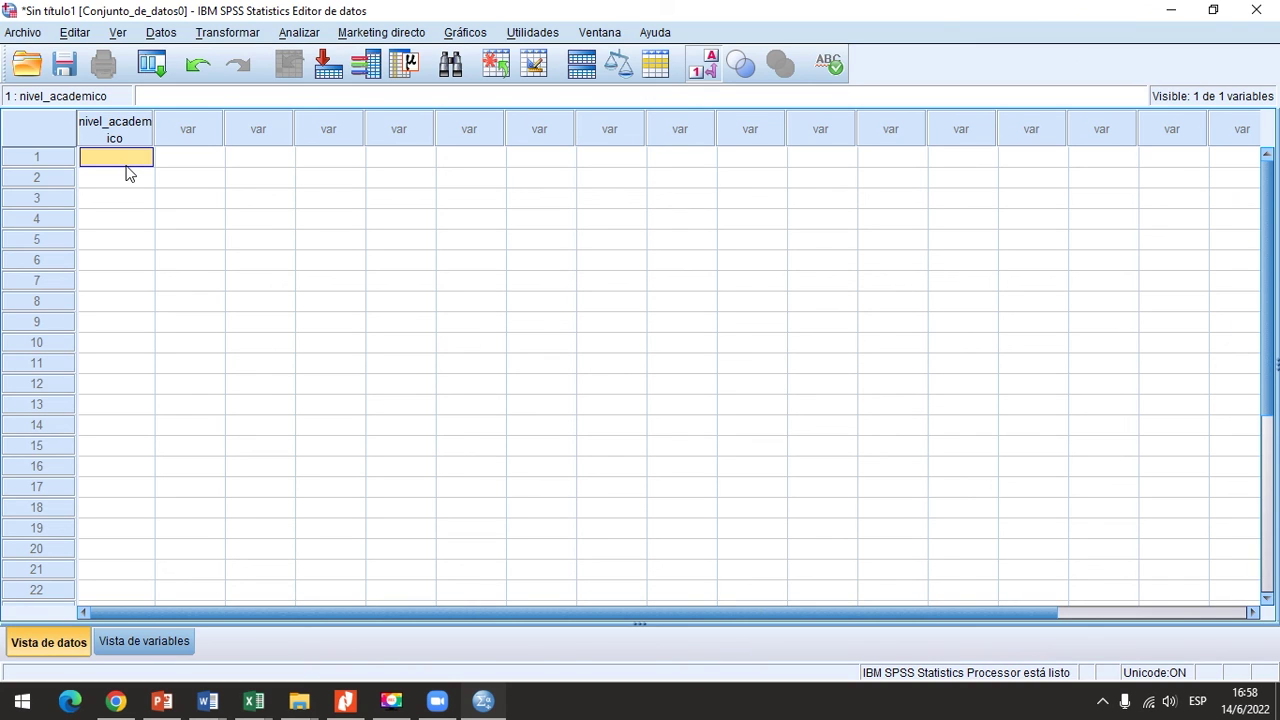
text(1)
key(Return)
Step: Enter the value 2 (Lic./Ing.) for nivel_academico in case 2, replacing any stray character there
key(BackSpace)
key(Return)
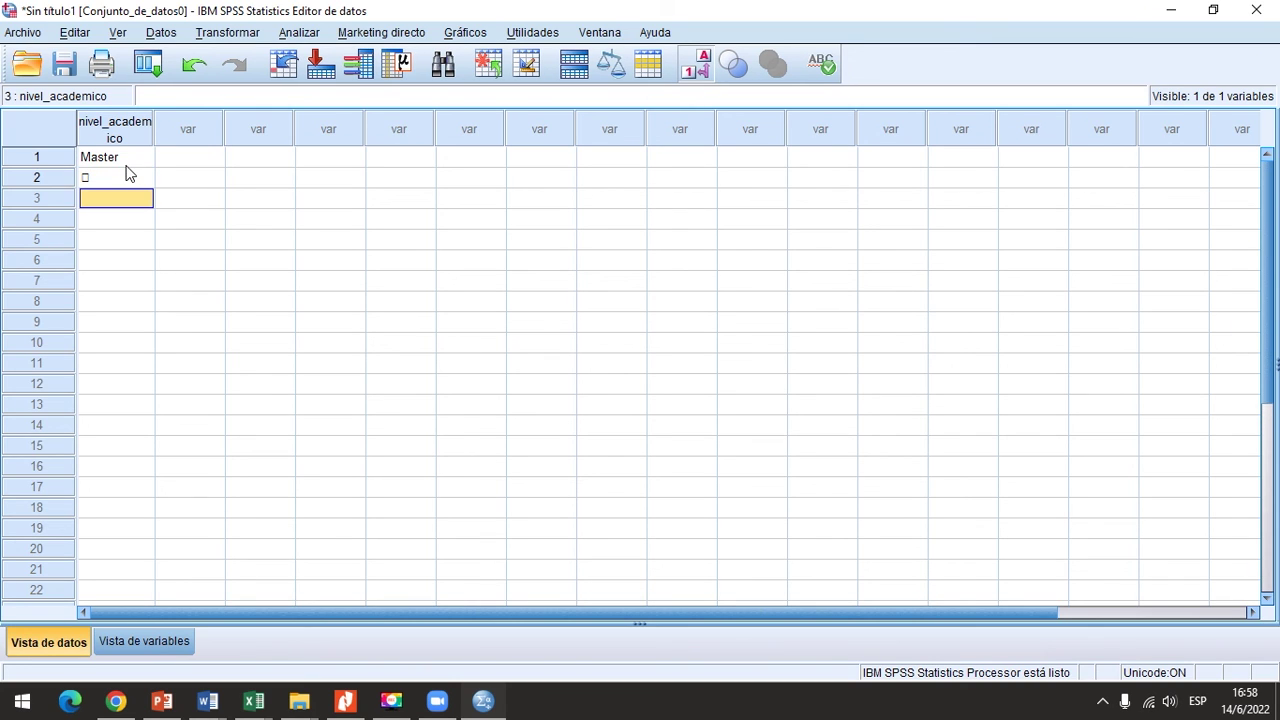
click(128, 174)
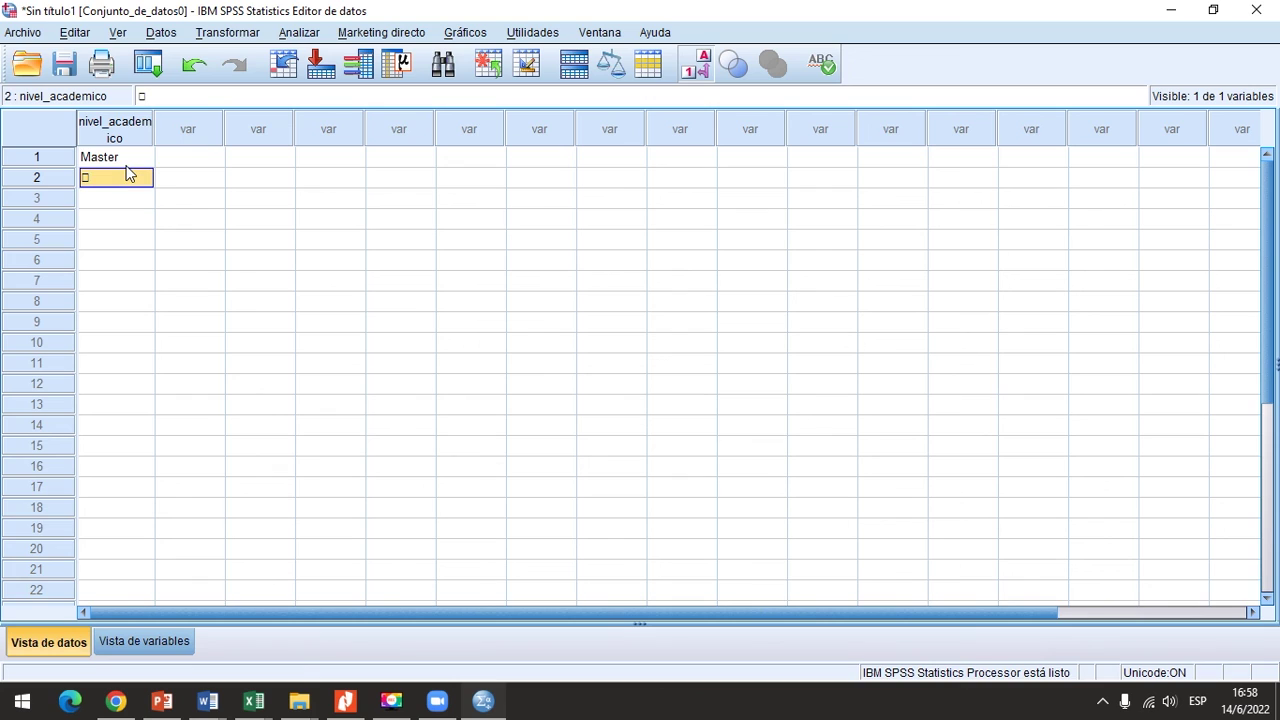
key(Return)
click(128, 174)
key(Return)
click(128, 174)
double_click(128, 174)
text(2)
key(BackSpace)
key(BackSpace)
text(2)
key(Return)
key(Return)
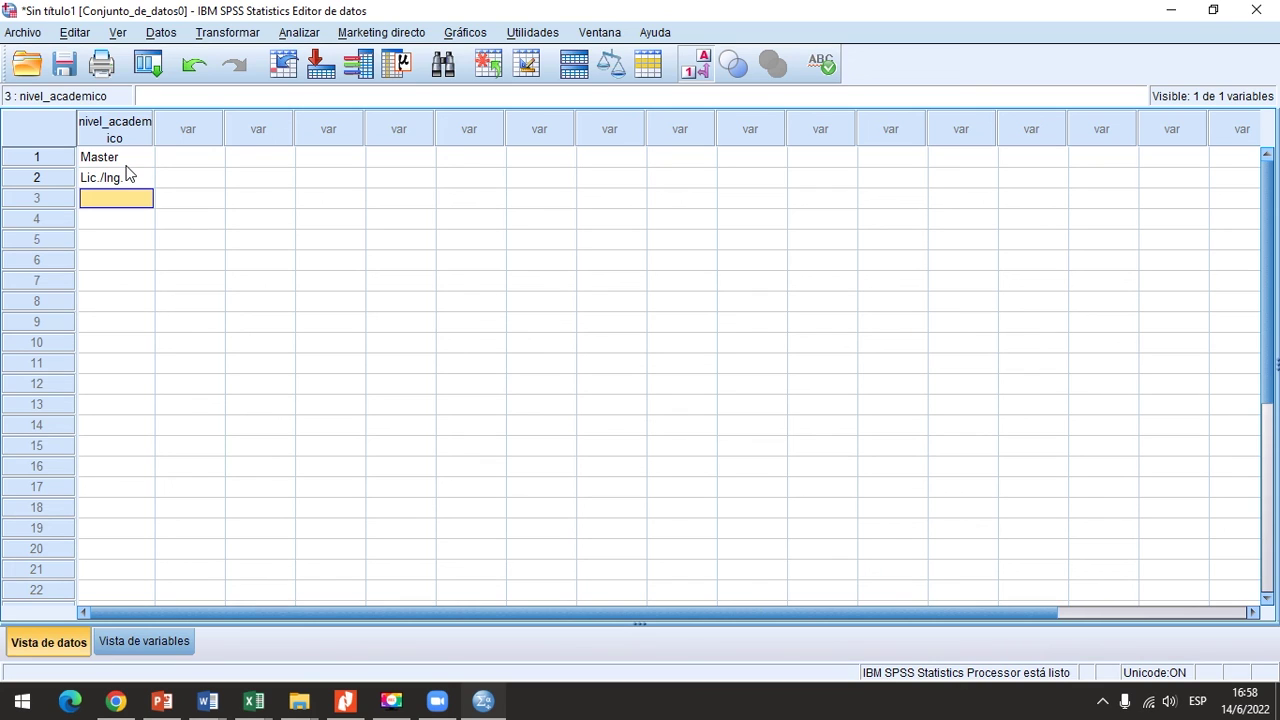
Step: Enter the value 1 (Universitario) for nivel_academico in case 3
text(11)
key(Return)
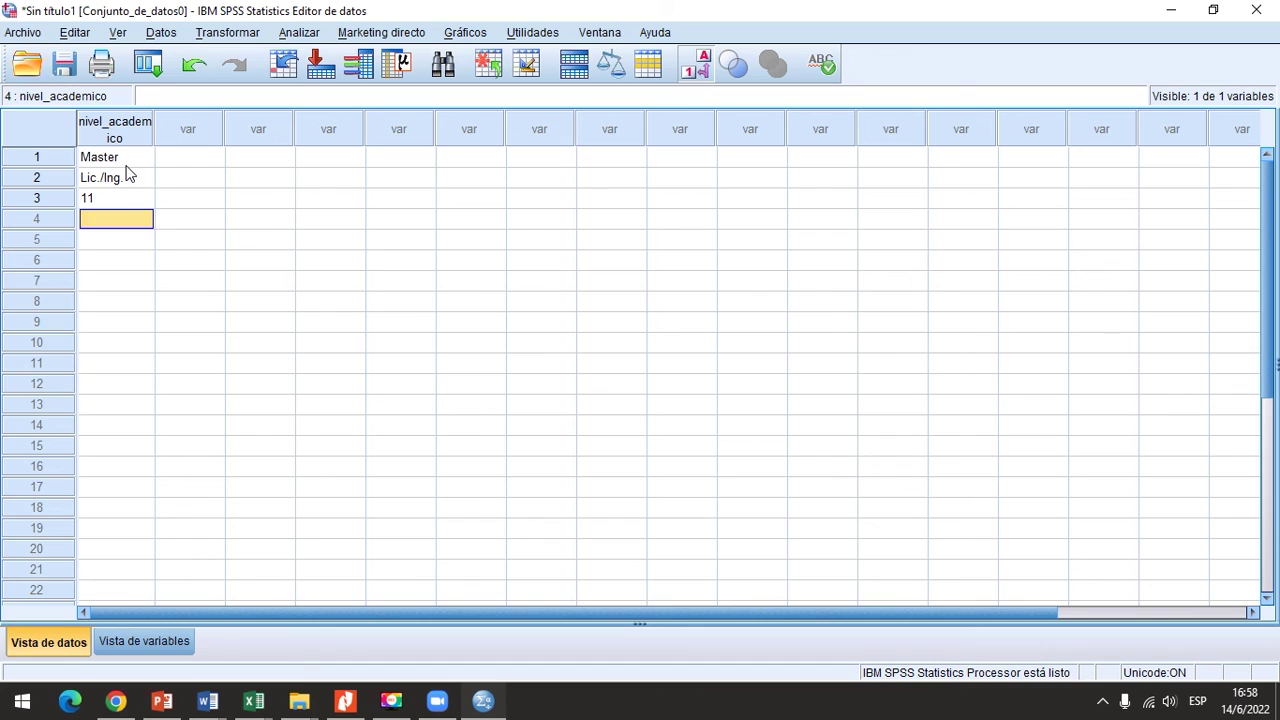
key(Up)
text(1)
key(Return)
Step: Enter 4 (Doctor) in case 4 and 1 (Universitario) in case 5 for nivel_academico
text(44)
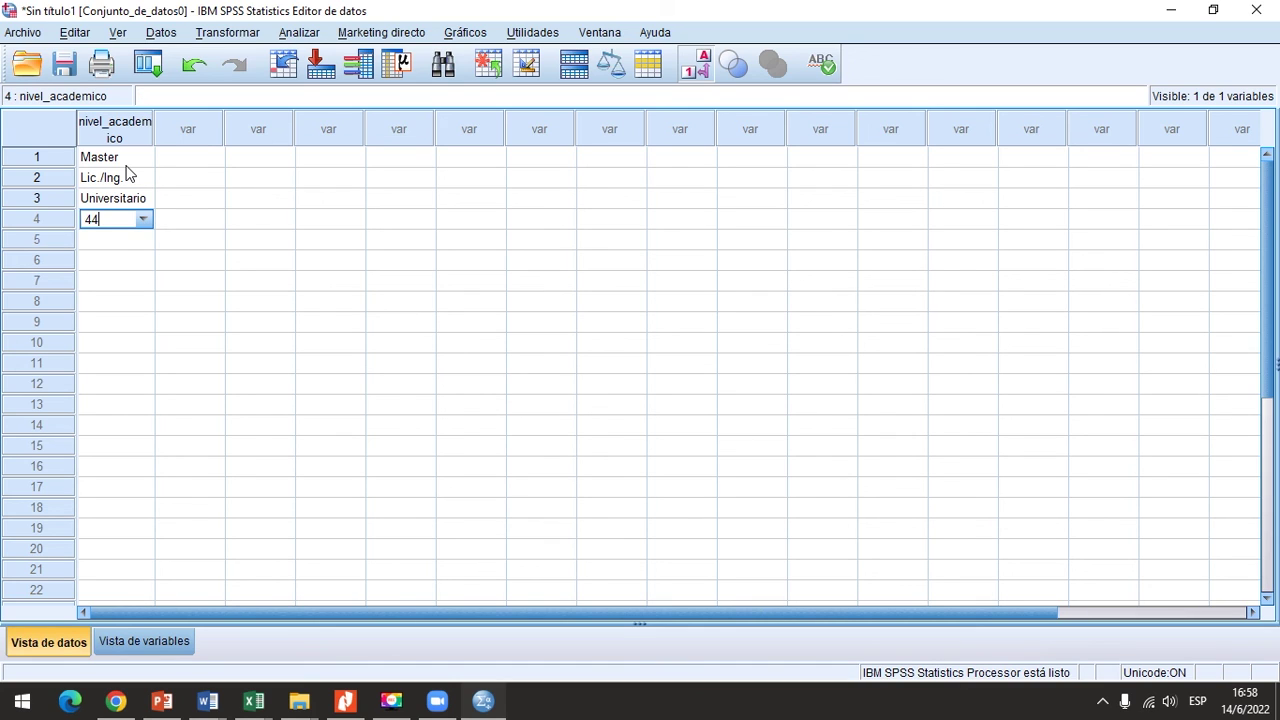
key(BackSpace)
key(Return)
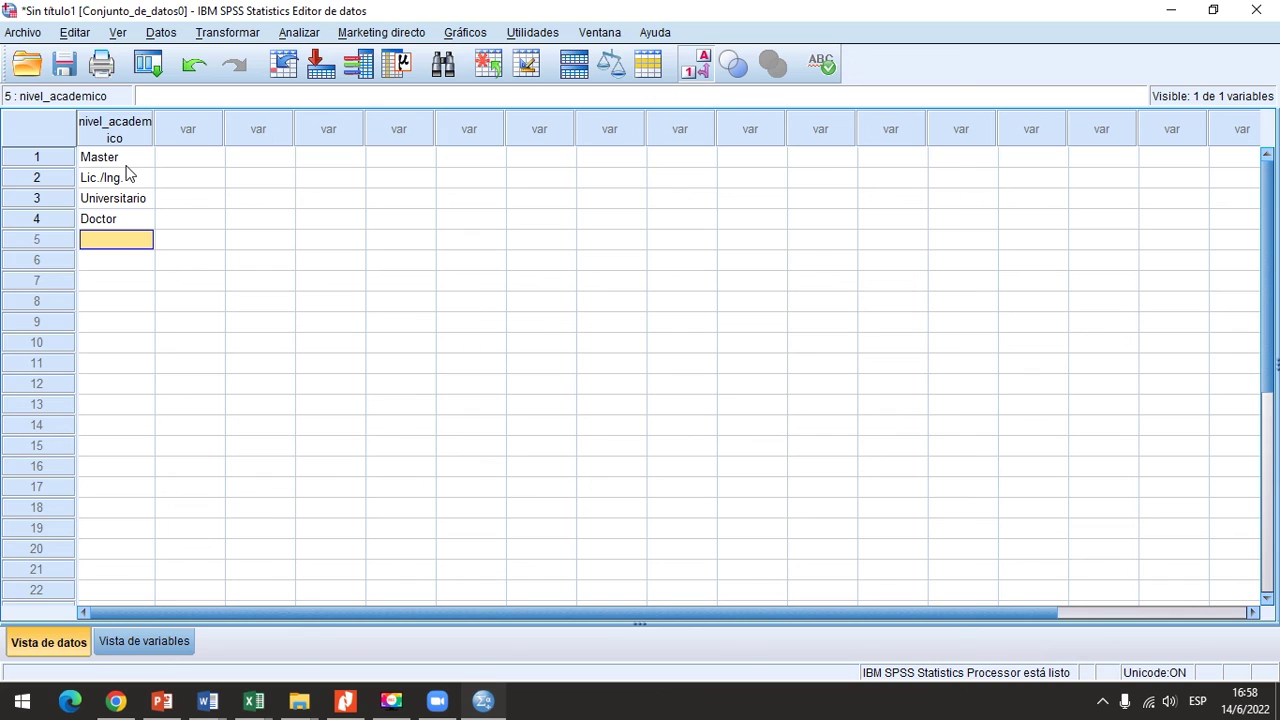
text(1)
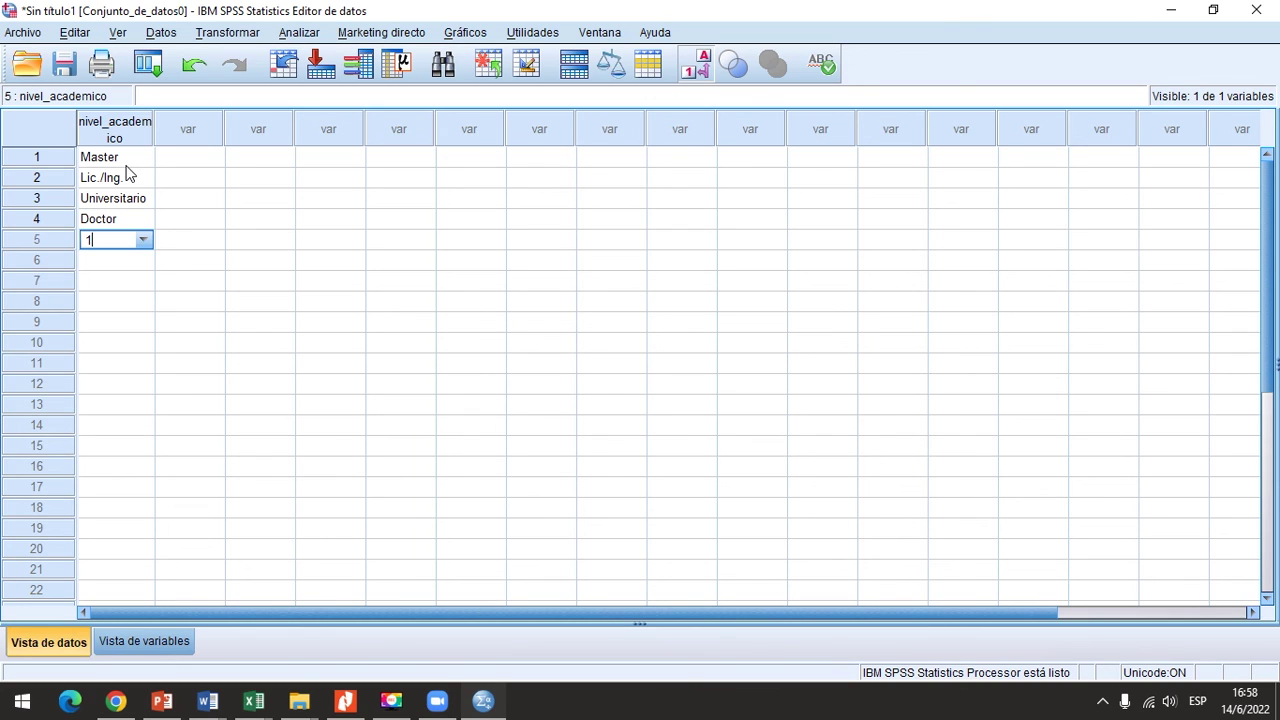
key(Return)
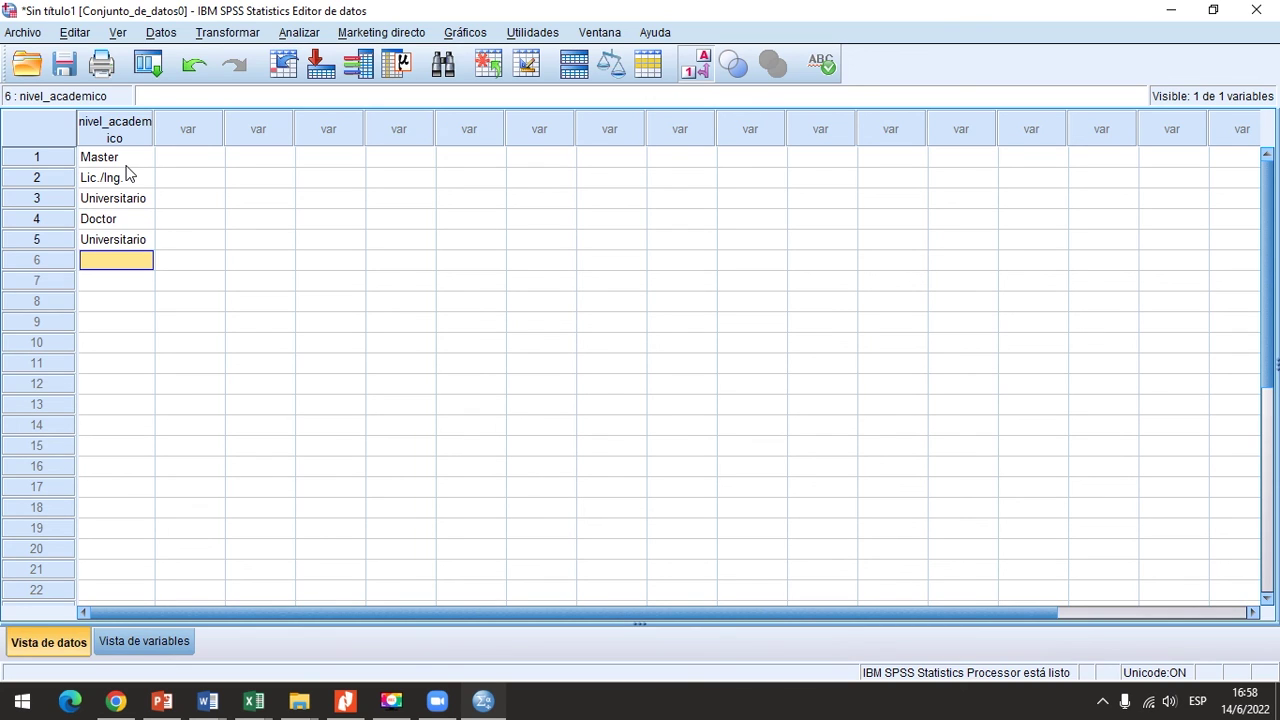
Step: Hide the value labels to view the numeric codes in the data, and show the labels again
click(119, 32)
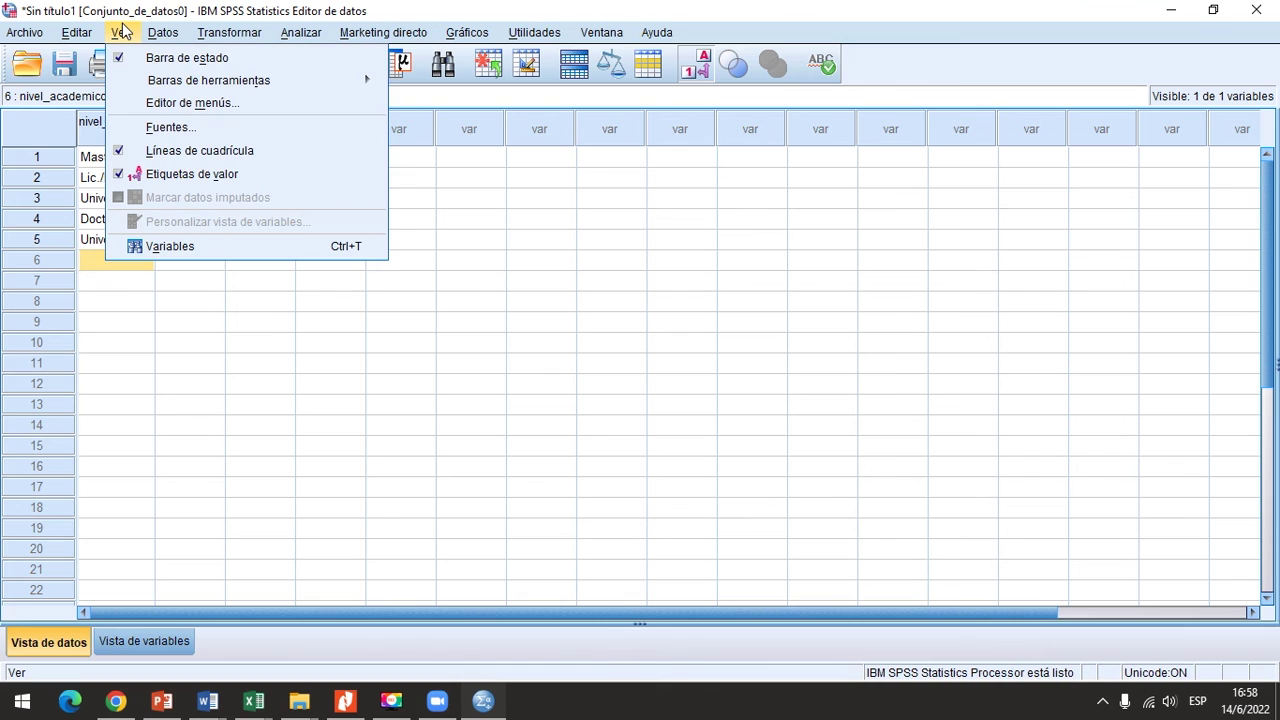
click(126, 176)
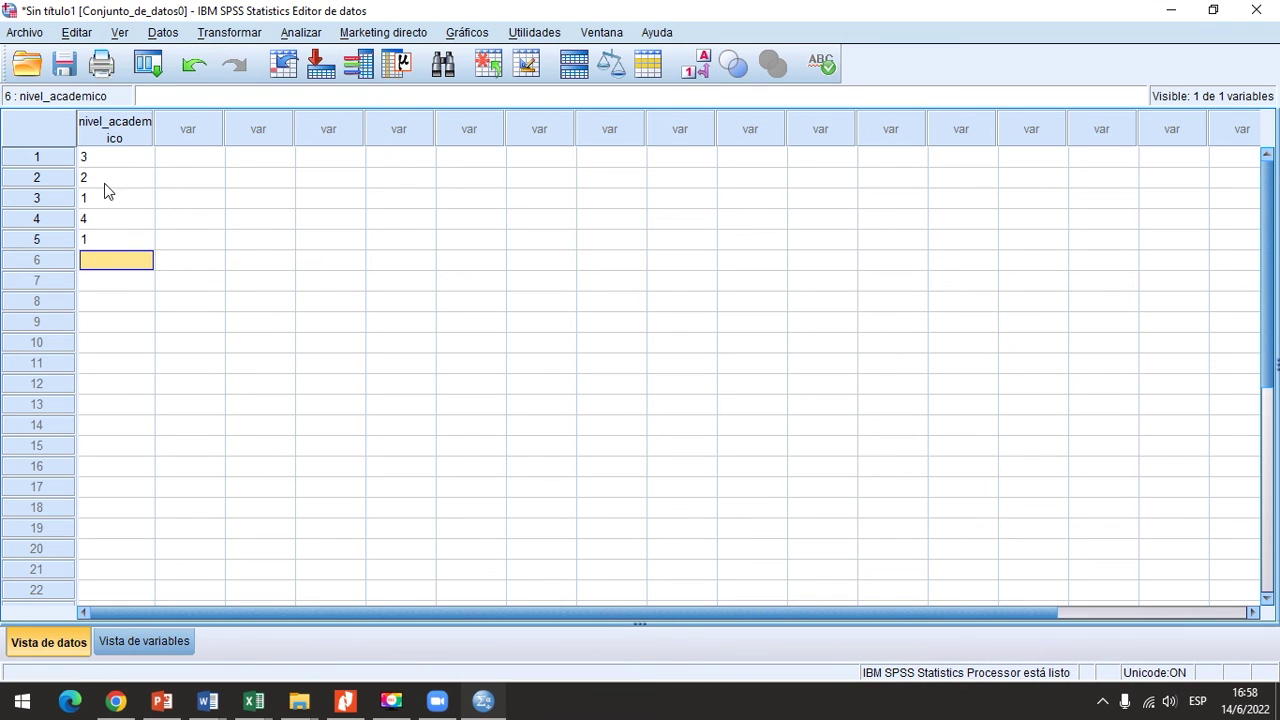
click(119, 32)
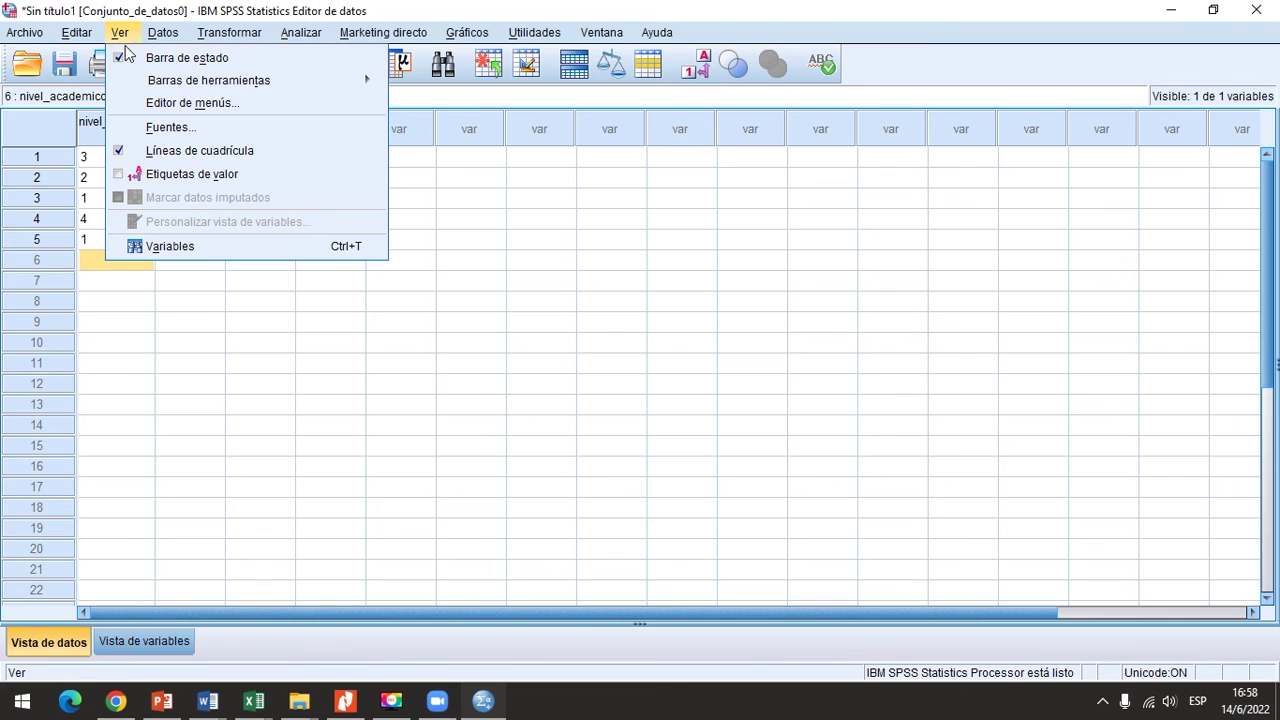
click(121, 176)
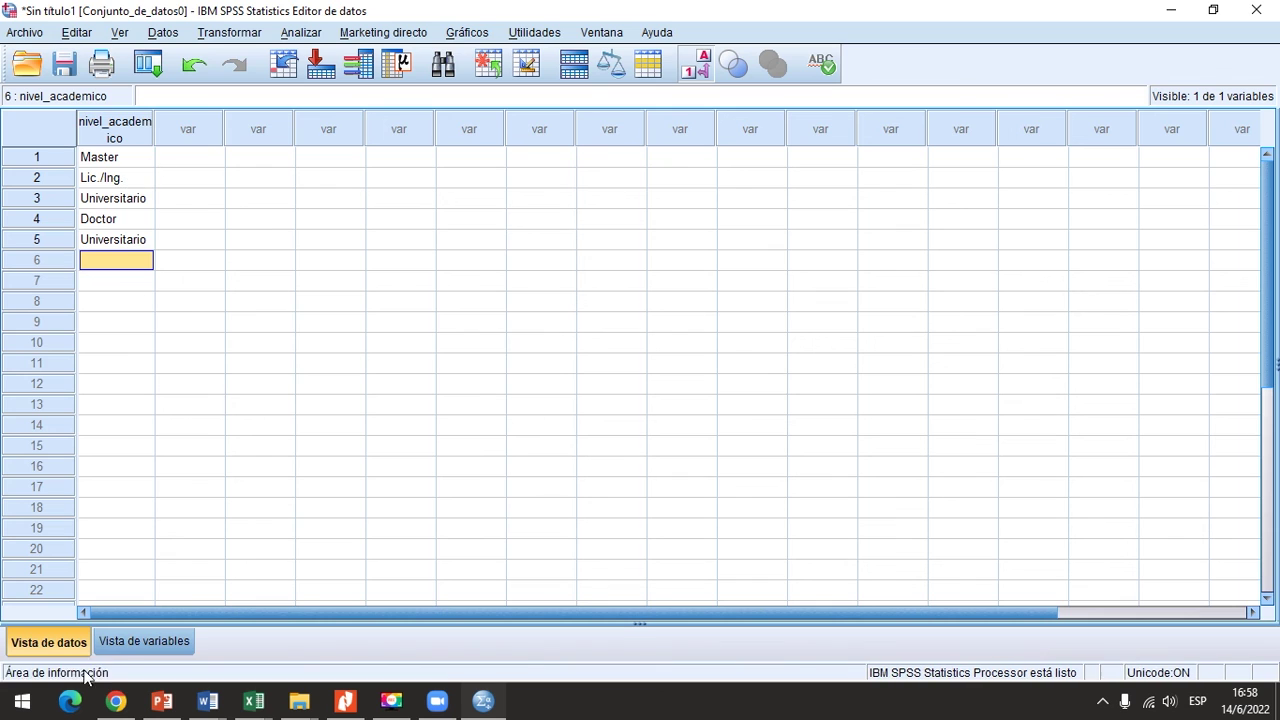
Step: Review the value labels defined for nivel_academico in the variable view and close the list
click(128, 645)
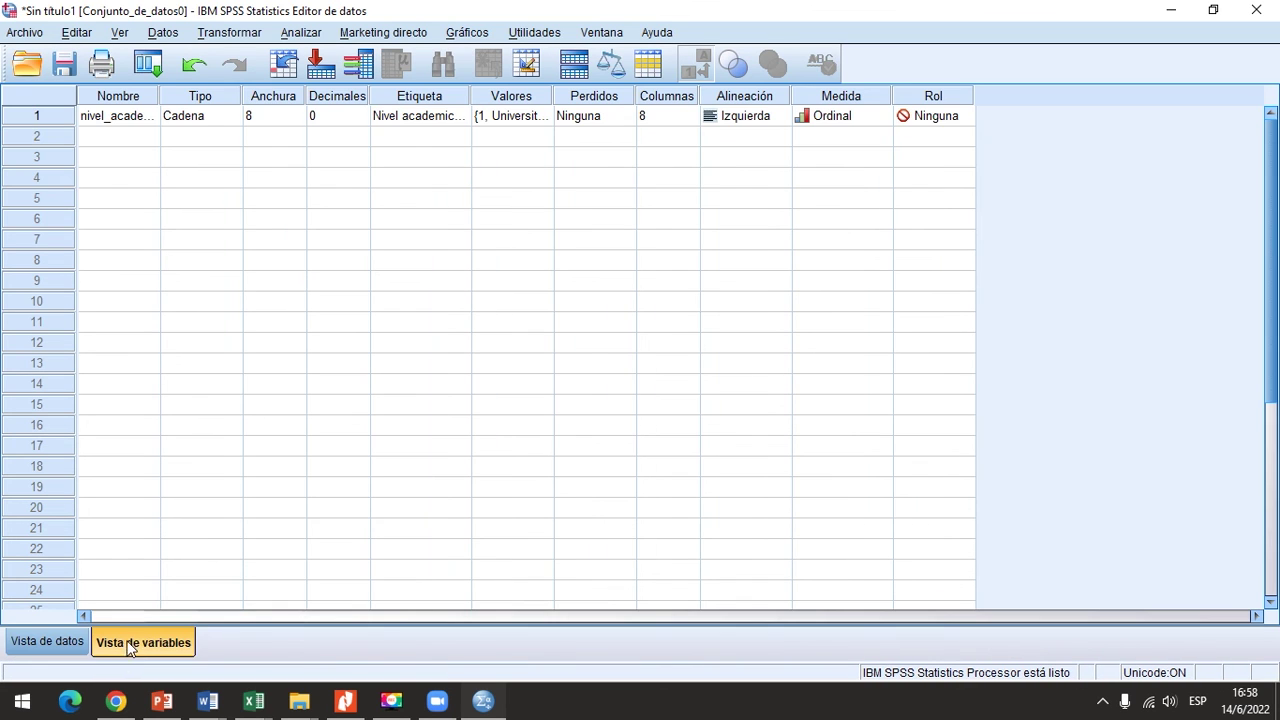
double_click(543, 119)
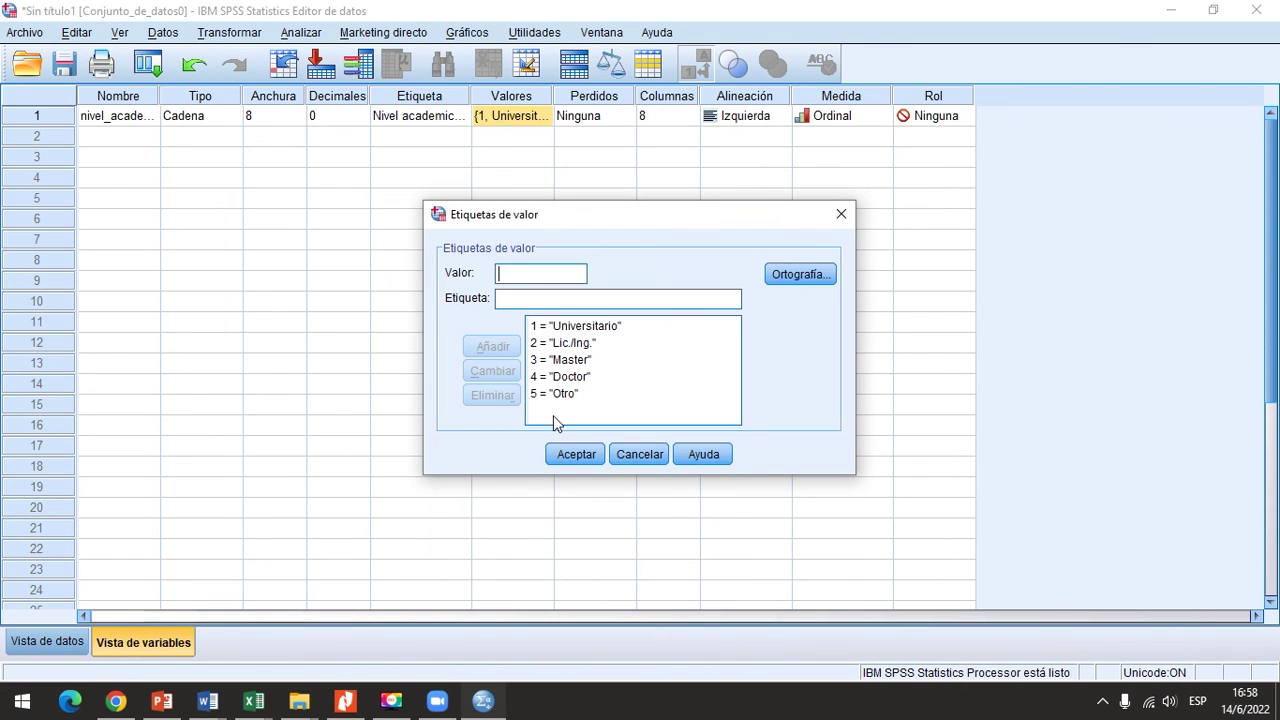
click(556, 455)
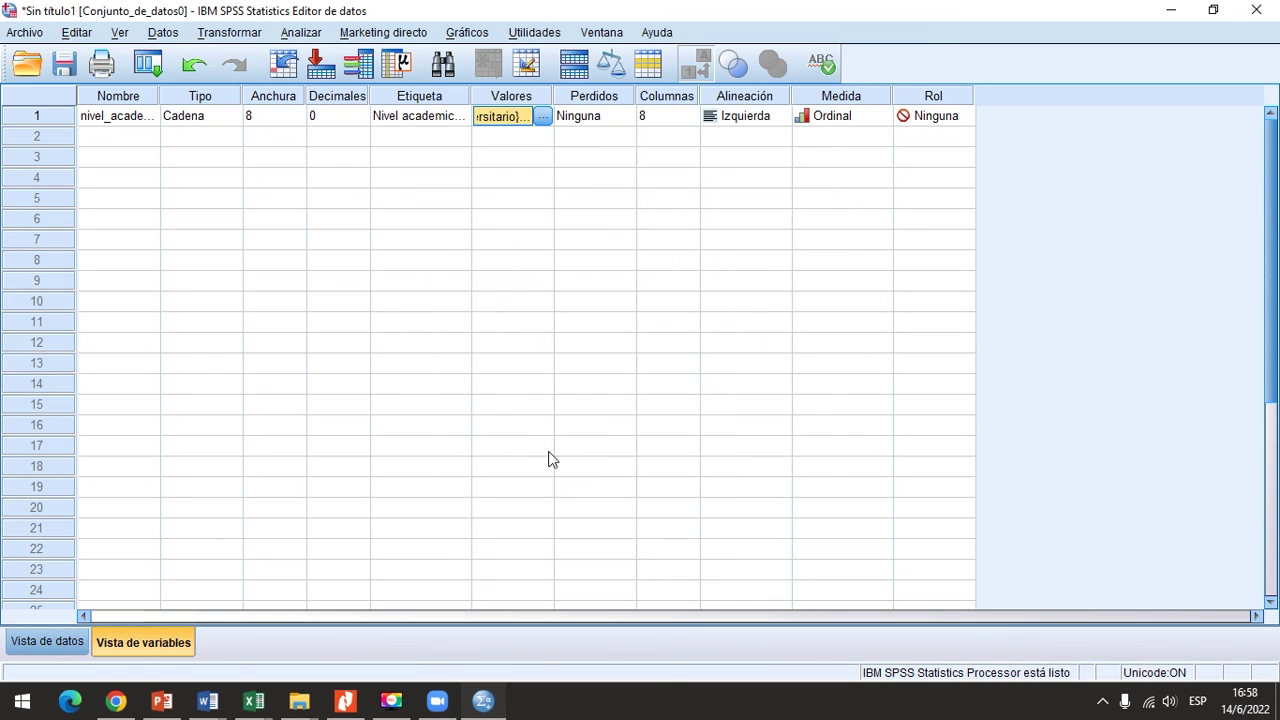
Step: Start closing the data editor and decline exiting the program
click(1258, 10)
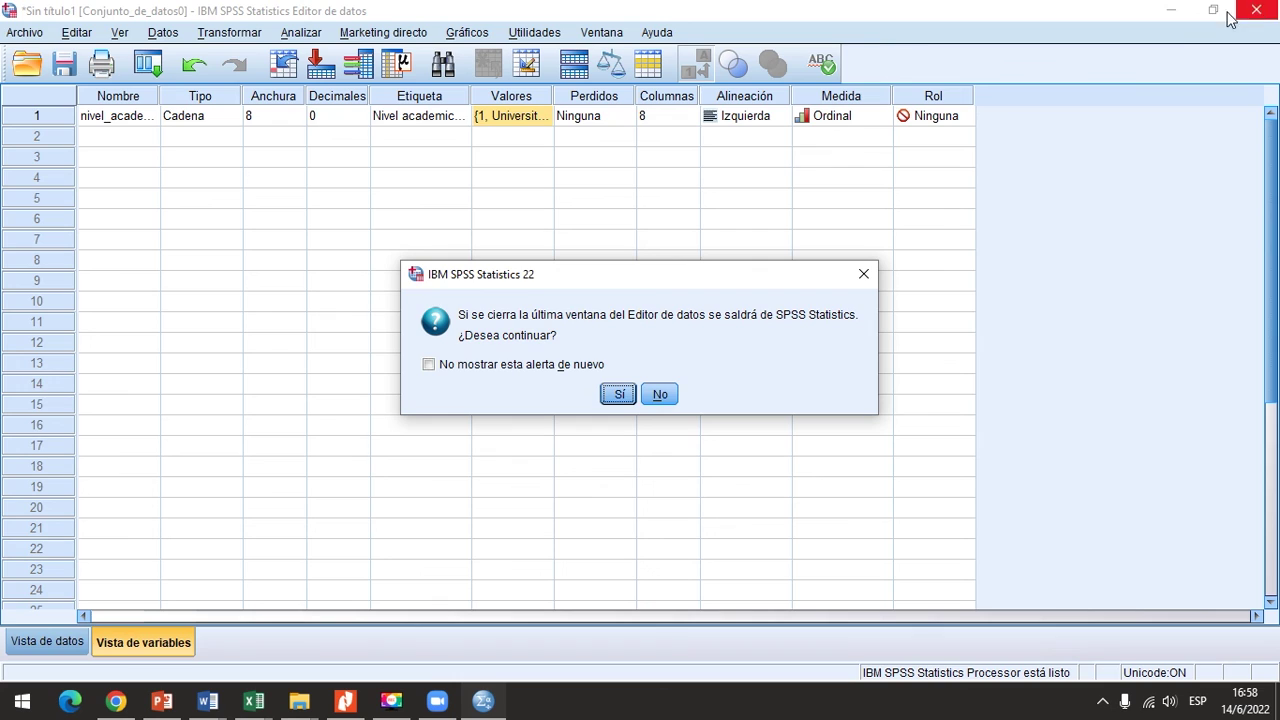
click(655, 398)
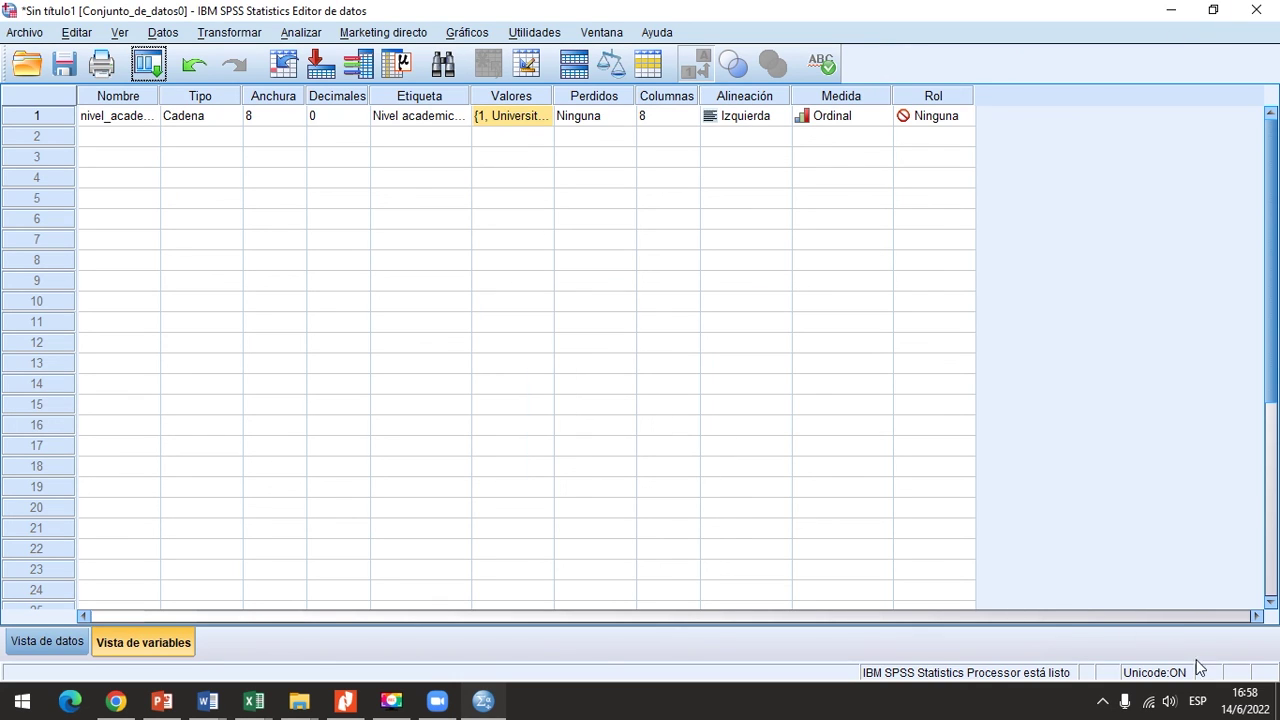